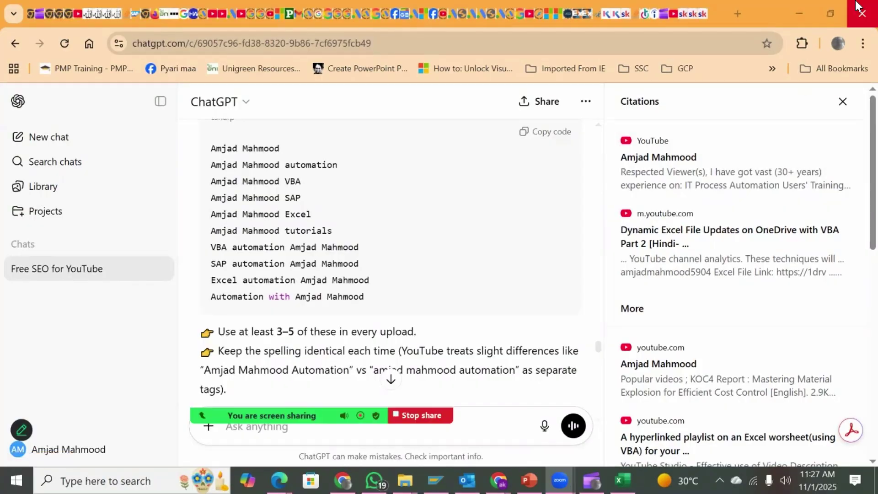
{"action": "scroll", "coordinate": [600, 131], "scroll_direction": "up", "scroll_amount": 2}
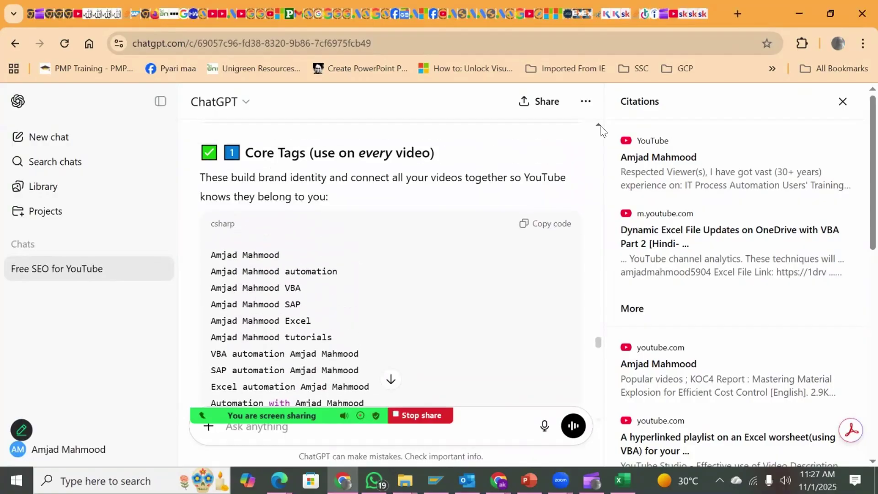
{"action": "scroll", "coordinate": [600, 126], "scroll_direction": "up", "scroll_amount": 3}
{"action": "scroll", "coordinate": [601, 127], "scroll_direction": "up", "scroll_amount": 3}
{"action": "scroll", "coordinate": [601, 127], "scroll_direction": "up", "scroll_amount": 3}
{"action": "scroll", "coordinate": [602, 127], "scroll_direction": "up", "scroll_amount": 3}
{"action": "scroll", "coordinate": [602, 131], "scroll_direction": "up", "scroll_amount": 5}
{"action": "scroll", "coordinate": [601, 129], "scroll_direction": "up", "scroll_amount": 5}
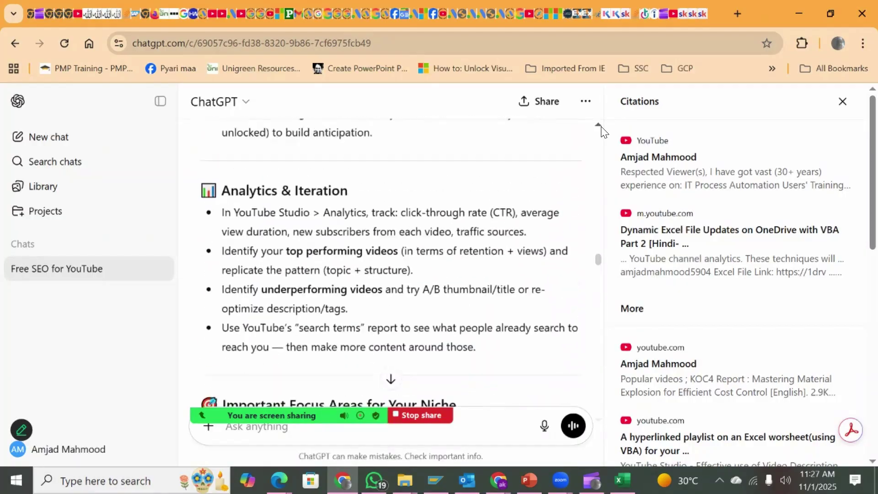
{"action": "scroll", "coordinate": [598, 120], "scroll_direction": "up", "scroll_amount": 5}
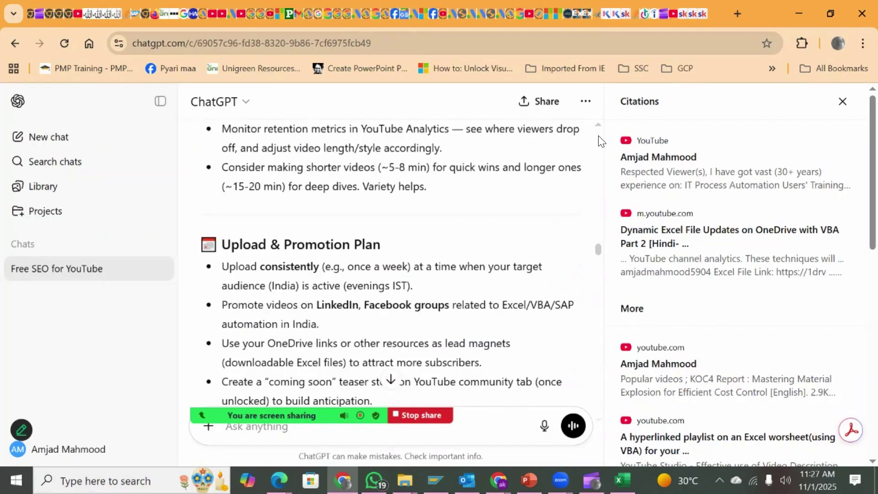
{"action": "scroll", "coordinate": [598, 137], "scroll_direction": "up", "scroll_amount": 5}
{"action": "scroll", "coordinate": [598, 141], "scroll_direction": "up", "scroll_amount": 5}
{"action": "scroll", "coordinate": [599, 141], "scroll_direction": "up", "scroll_amount": 3}
{"action": "scroll", "coordinate": [598, 140], "scroll_direction": "up", "scroll_amount": 1}
{"action": "scroll", "coordinate": [598, 141], "scroll_direction": "up", "scroll_amount": 4}
{"action": "scroll", "coordinate": [598, 141], "scroll_direction": "up", "scroll_amount": 4}
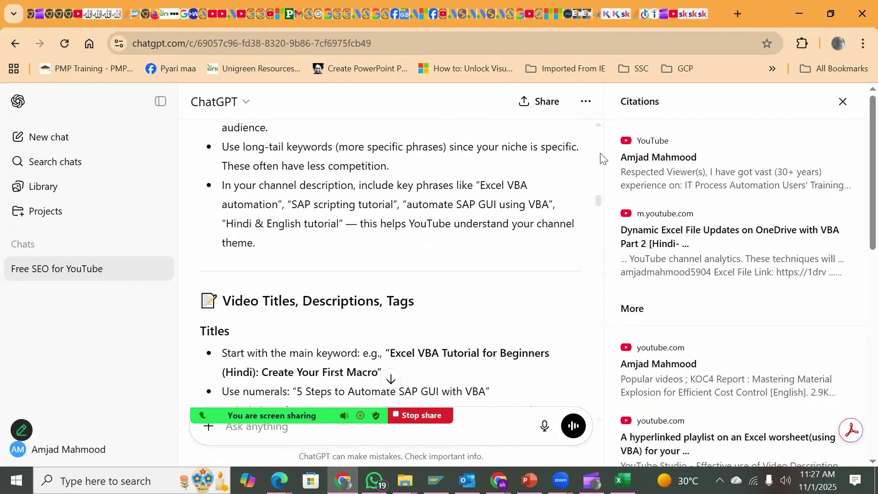
{"action": "scroll", "coordinate": [600, 140], "scroll_direction": "up", "scroll_amount": 4}
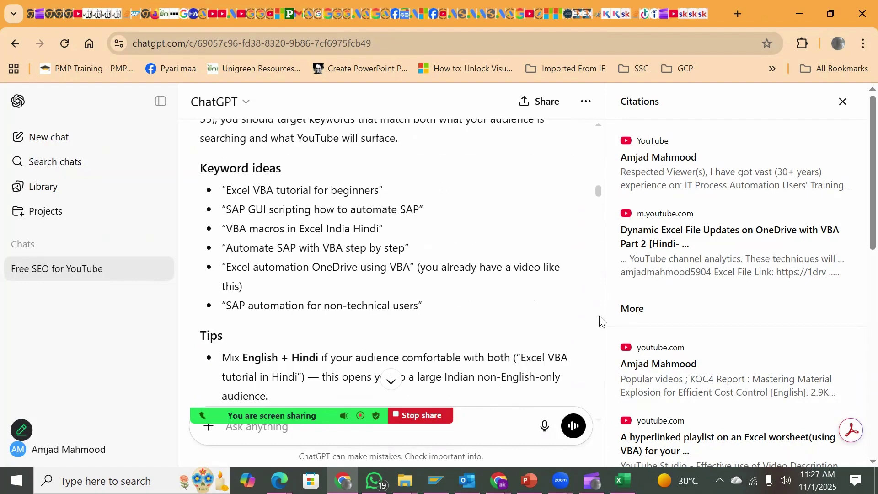
{"action": "scroll", "coordinate": [599, 321], "scroll_direction": "down", "scroll_amount": 4}
{"action": "scroll", "coordinate": [598, 321], "scroll_direction": "down", "scroll_amount": 4}
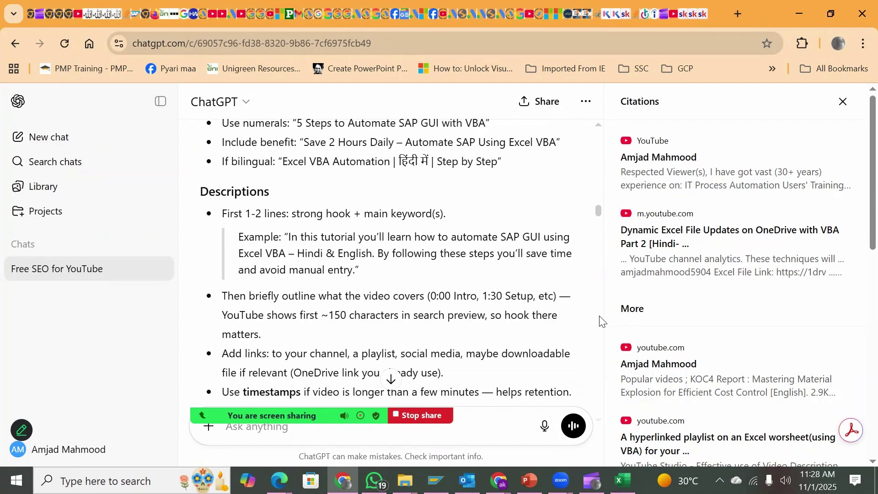
{"action": "scroll", "coordinate": [598, 321], "scroll_direction": "down", "scroll_amount": 4}
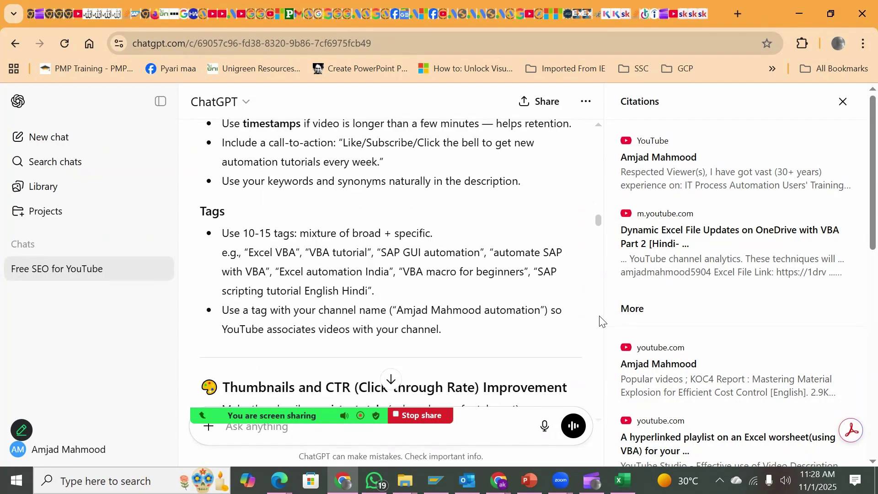
{"action": "scroll", "coordinate": [599, 321], "scroll_direction": "down", "scroll_amount": 4}
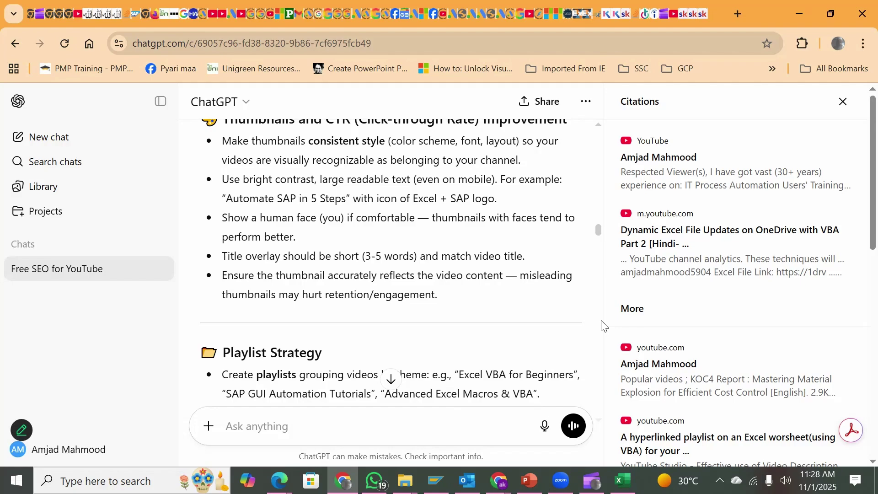
{"action": "scroll", "coordinate": [601, 325], "scroll_direction": "down", "scroll_amount": 4}
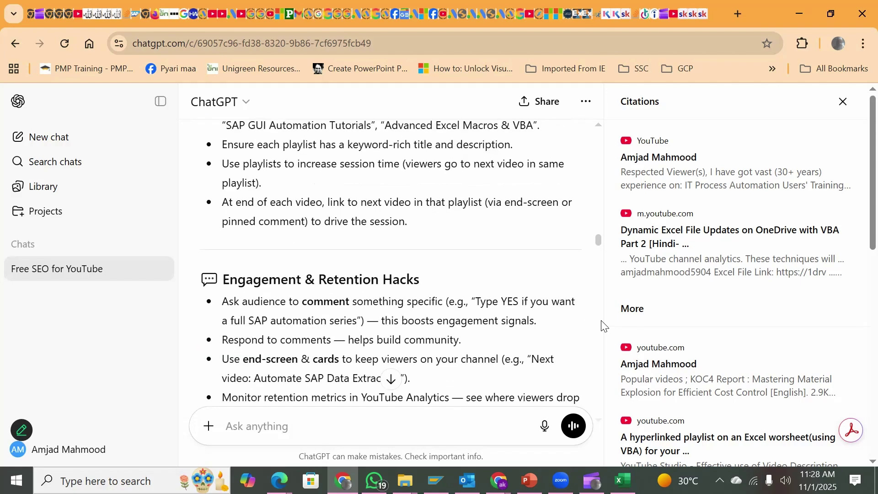
{"action": "scroll", "coordinate": [602, 325], "scroll_direction": "down", "scroll_amount": 1}
{"action": "scroll", "coordinate": [602, 325], "scroll_direction": "down", "scroll_amount": 3}
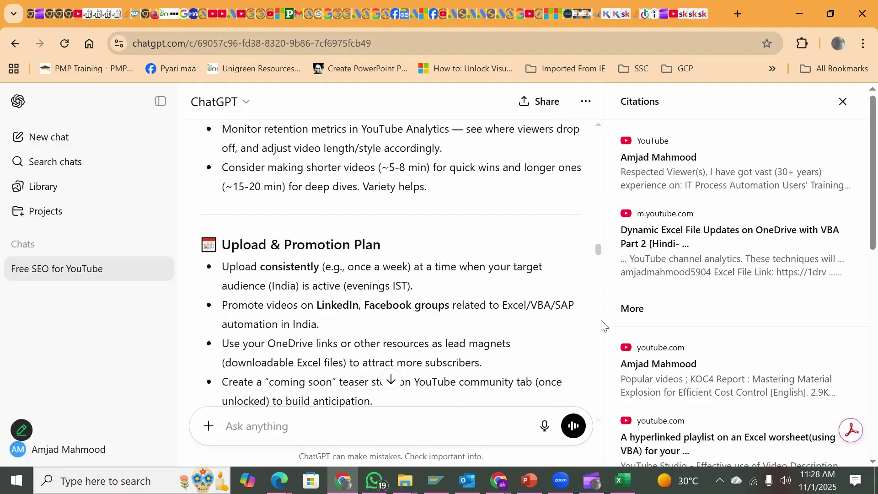
{"action": "scroll", "coordinate": [602, 325], "scroll_direction": "down", "scroll_amount": 4}
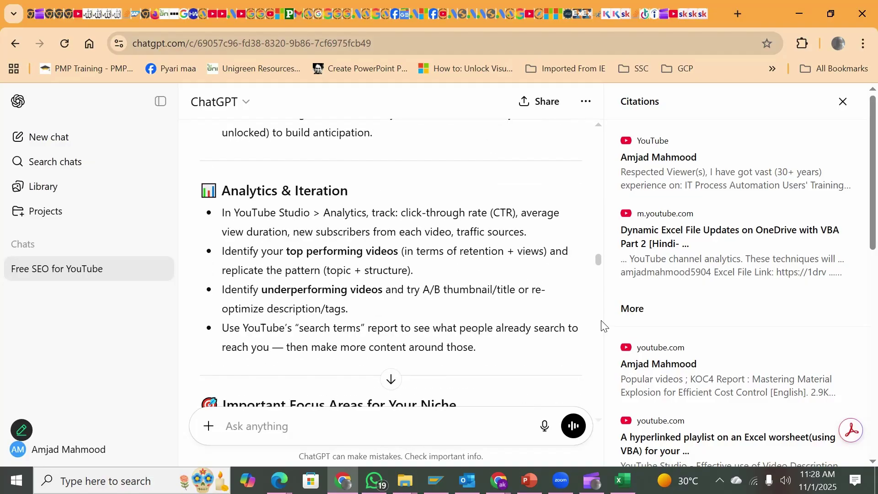
{"action": "scroll", "coordinate": [602, 325], "scroll_direction": "down", "scroll_amount": 4}
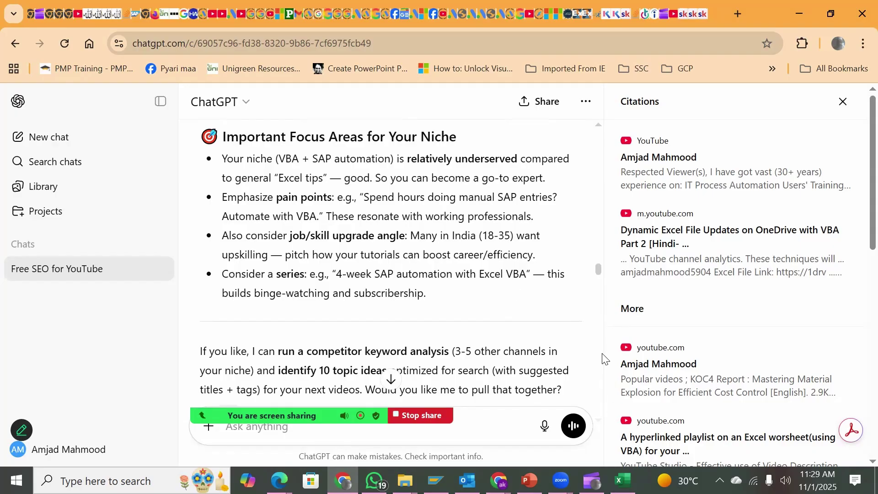
{"action": "scroll", "coordinate": [602, 356], "scroll_direction": "down", "scroll_amount": 4}
{"action": "scroll", "coordinate": [602, 357], "scroll_direction": "down", "scroll_amount": 4}
{"action": "scroll", "coordinate": [601, 357], "scroll_direction": "down", "scroll_amount": 4}
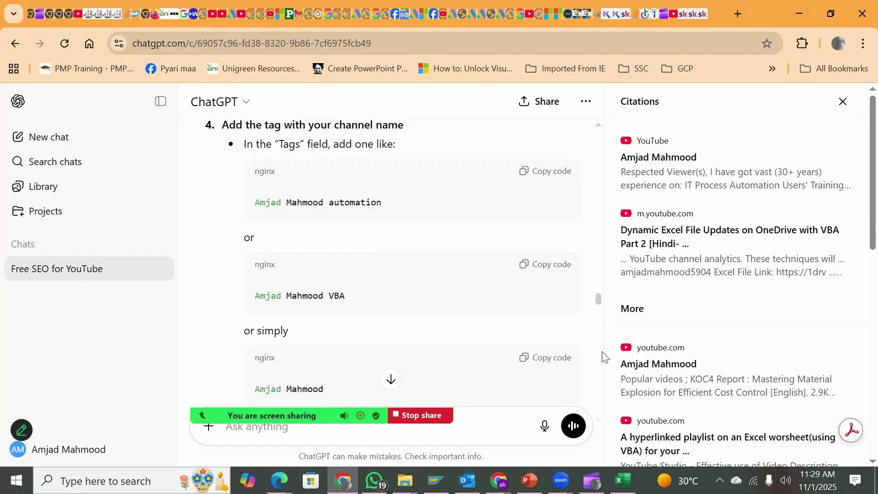
Review the ChatGPT channel-name tag question, then the tag phrases starting at E4 in Excel.
{"action": "left_click", "coordinate": [598, 125]}
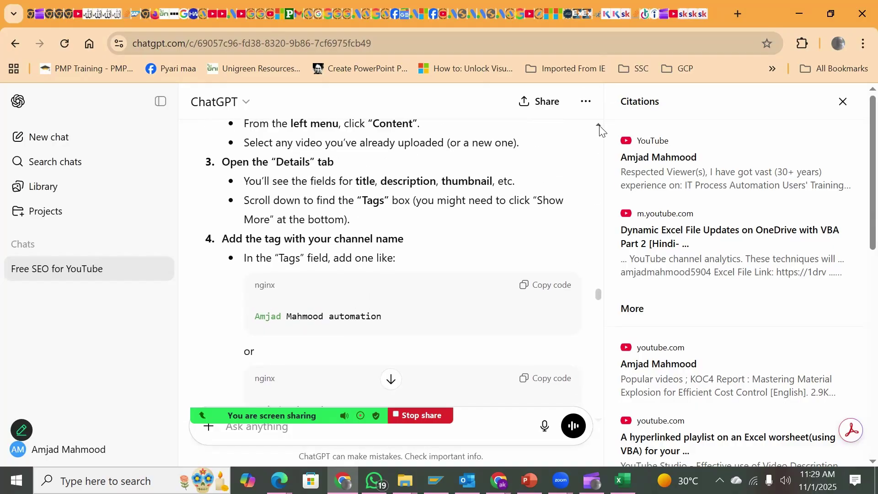
{"action": "left_click_drag", "start_coordinate": [598, 125], "coordinate": [598, 125]}
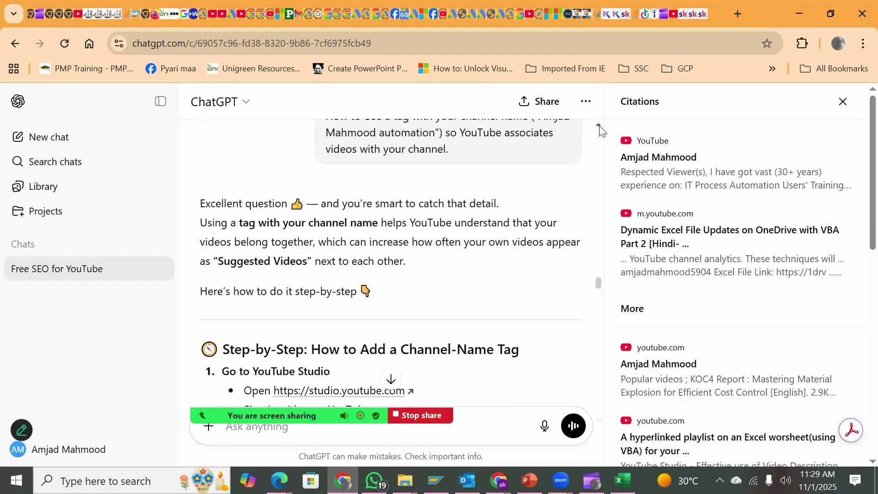
{"action": "mouse_move", "coordinate": [598, 129]}
{"action": "left_mouse_down"}
{"action": "mouse_move", "coordinate": [603, 148]}
{"action": "mouse_move", "coordinate": [599, 128]}
{"action": "left_mouse_up"}
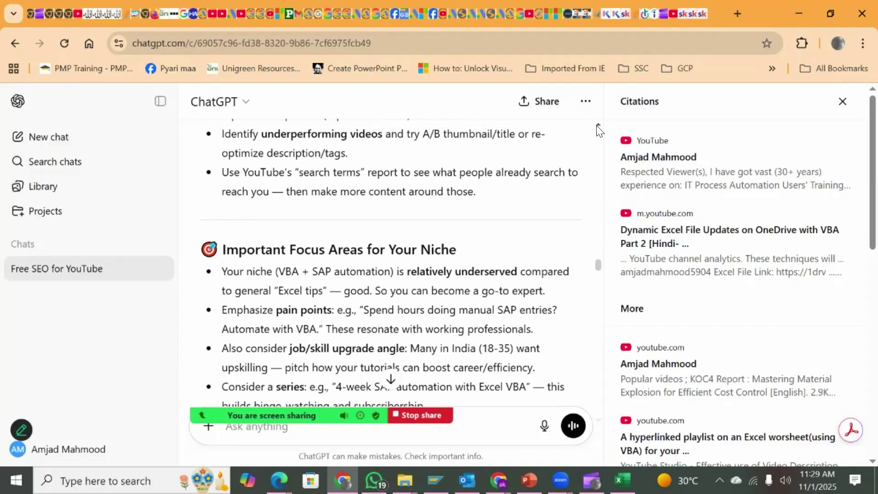
{"action": "left_click_drag", "start_coordinate": [598, 129], "coordinate": [598, 130]}
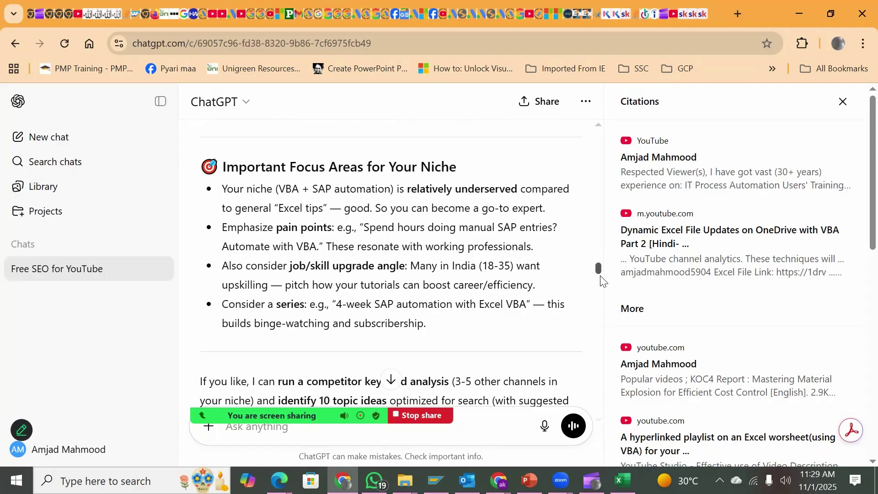
{"action": "left_click_drag", "start_coordinate": [598, 261], "coordinate": [598, 276]}
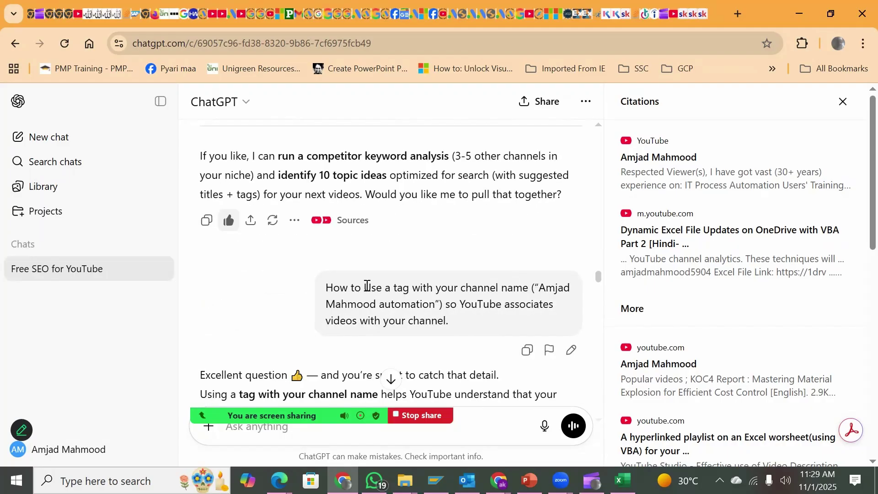
{"action": "mouse_move", "coordinate": [447, 303]}
{"action": "left_click_drag", "start_coordinate": [363, 288], "coordinate": [450, 322]}
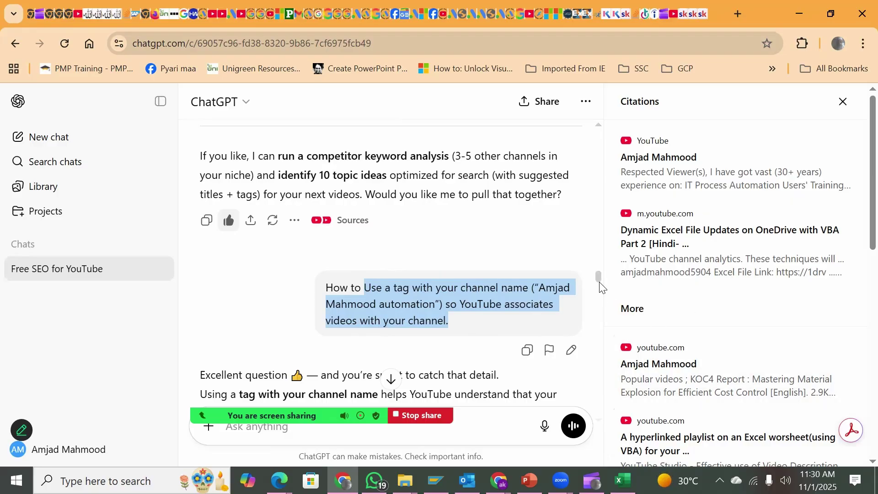
{"action": "left_click_drag", "start_coordinate": [600, 281], "coordinate": [603, 292]}
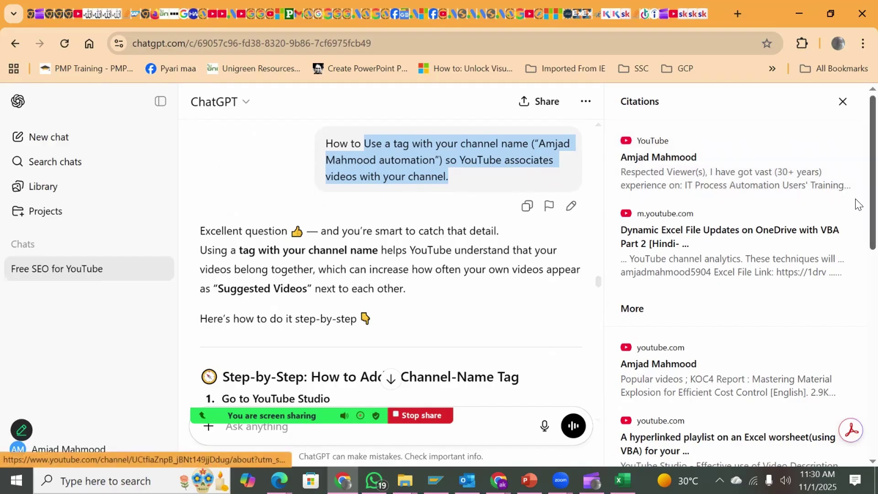
{"action": "scroll", "coordinate": [856, 215], "scroll_direction": "down", "scroll_amount": 1}
{"action": "scroll", "coordinate": [854, 216], "scroll_direction": "down", "scroll_amount": 1}
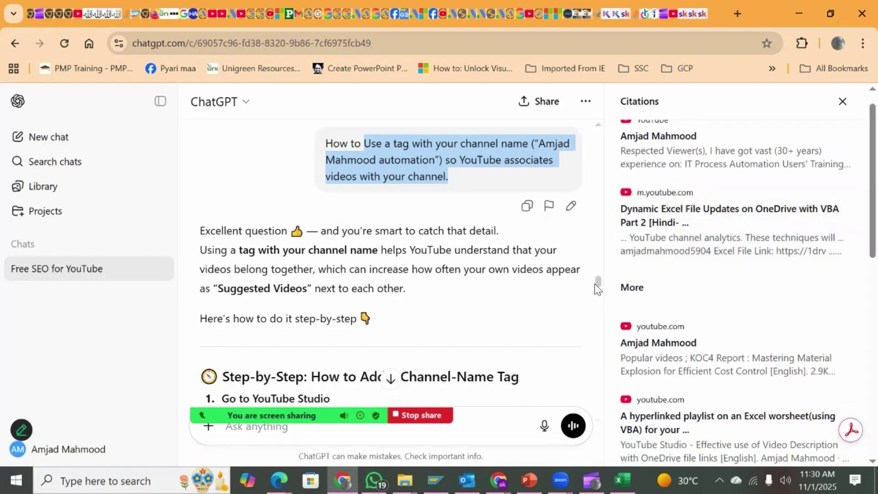
{"action": "left_click_drag", "start_coordinate": [599, 278], "coordinate": [613, 347]}
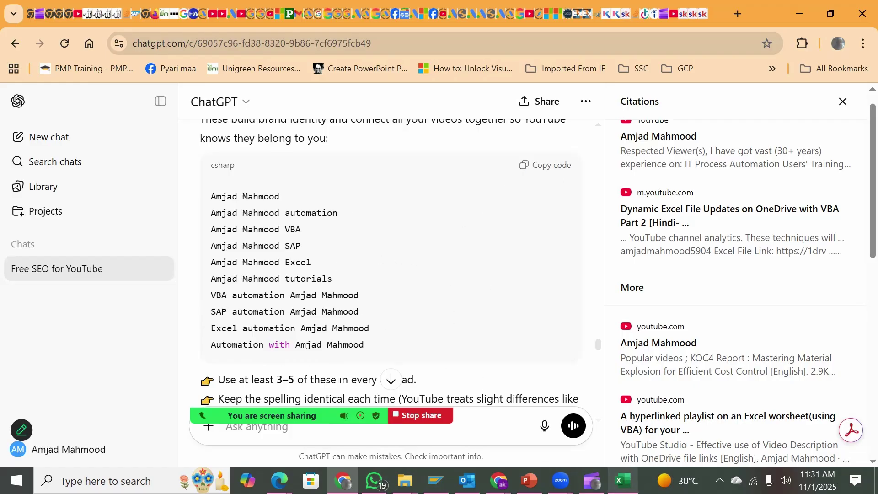
{"action": "left_click", "coordinate": [622, 480]}
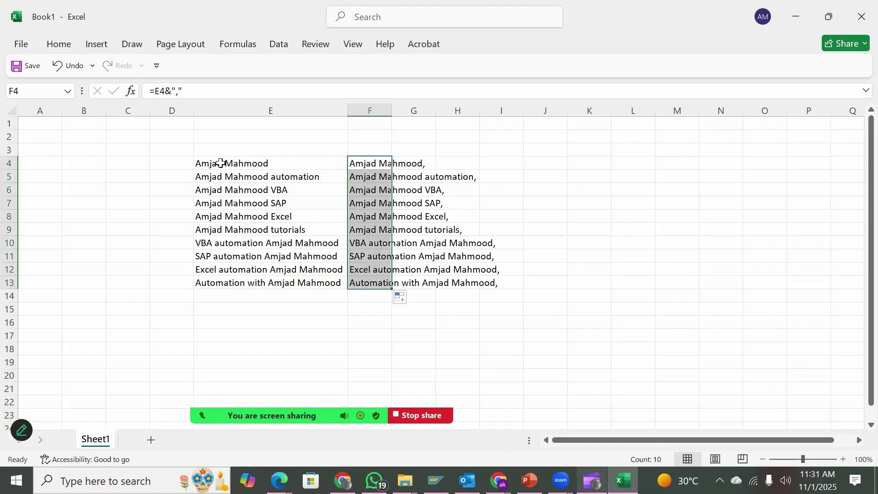
{"action": "left_click", "coordinate": [220, 162]}
{"action": "key", "text": "shift+Down"}
{"action": "key", "text": "shift+Down"}
{"action": "key", "text": "shift+Down"}
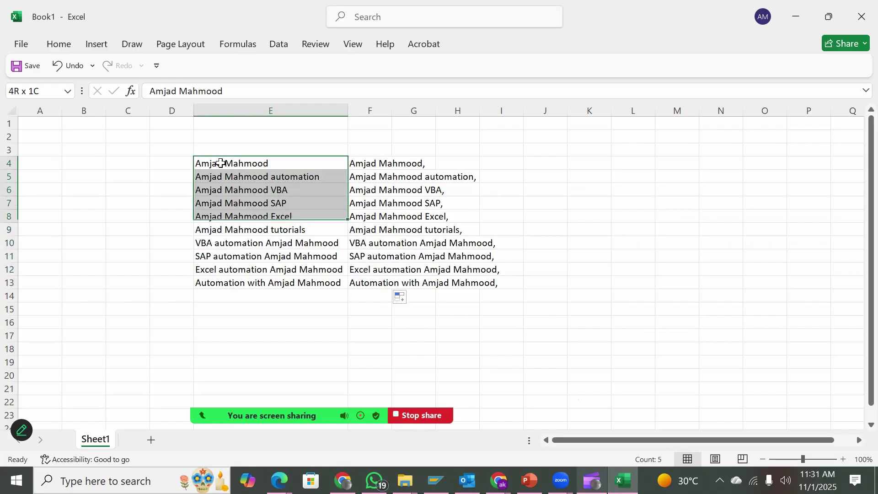
{"action": "key", "text": "shift+Down"}
{"action": "key", "text": "shift+Down"}
{"action": "key", "text": "shift+Down"}
{"action": "key", "text": "shift+Down"}
{"action": "key", "text": "shift+Down"}
{"action": "key", "text": "shift+Up"}
{"action": "key", "text": "shift+Up"}
{"action": "key", "text": "shift+Up"}
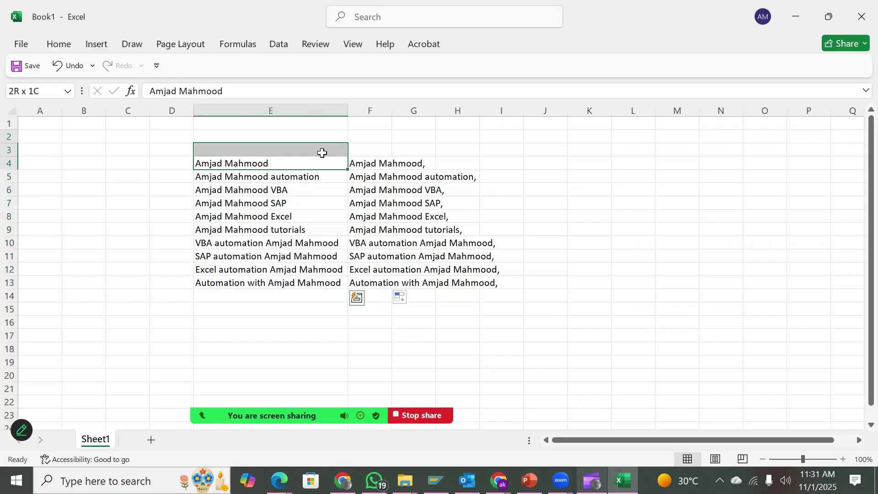
Inspect the F4 formula that joins E4 with a trailing comma.
{"action": "left_click", "coordinate": [373, 166]}
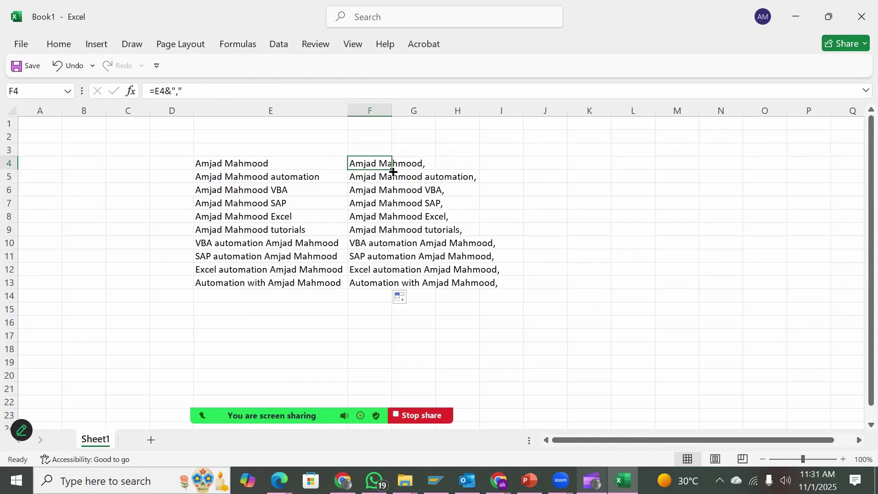
{"action": "left_click", "coordinate": [183, 94]}
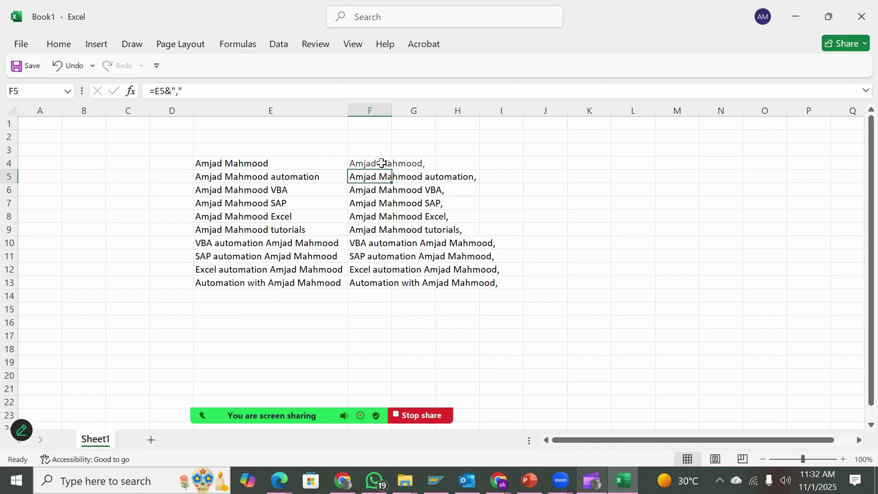
{"action": "left_click", "coordinate": [381, 163]}
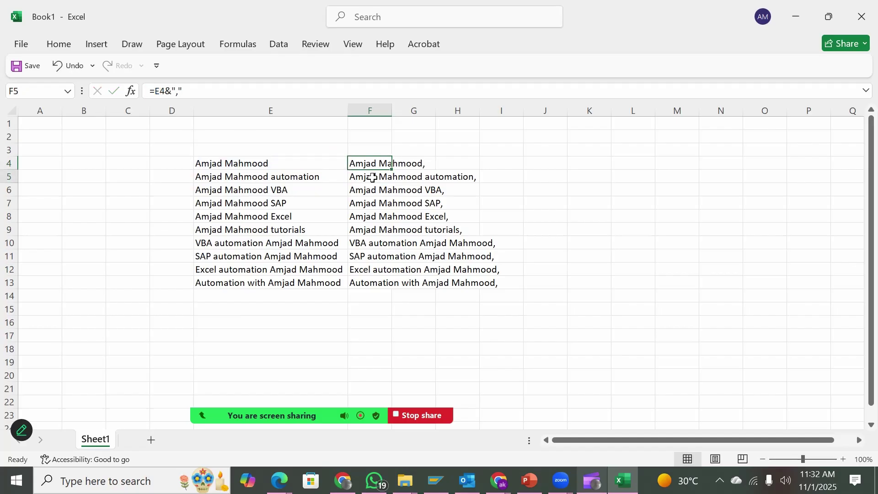
Clear F5:F13 and refill the F4 comma formula down to row 13, then return to ChatGPT.
{"action": "left_click", "coordinate": [373, 178]}
{"action": "key", "text": "shift+Down"}
{"action": "key", "text": "shift+Down"}
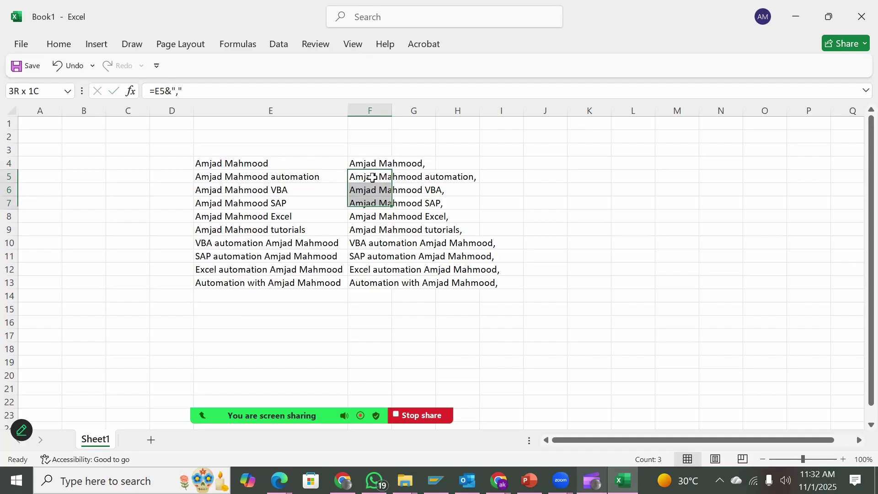
{"action": "key", "text": "shift+Down"}
{"action": "key", "text": "shift+Down"}
{"action": "key", "text": "shift+Down"}
{"action": "key", "text": "shift+Down"}
{"action": "key", "text": "shift+Down"}
{"action": "key", "text": "shift+Down"}
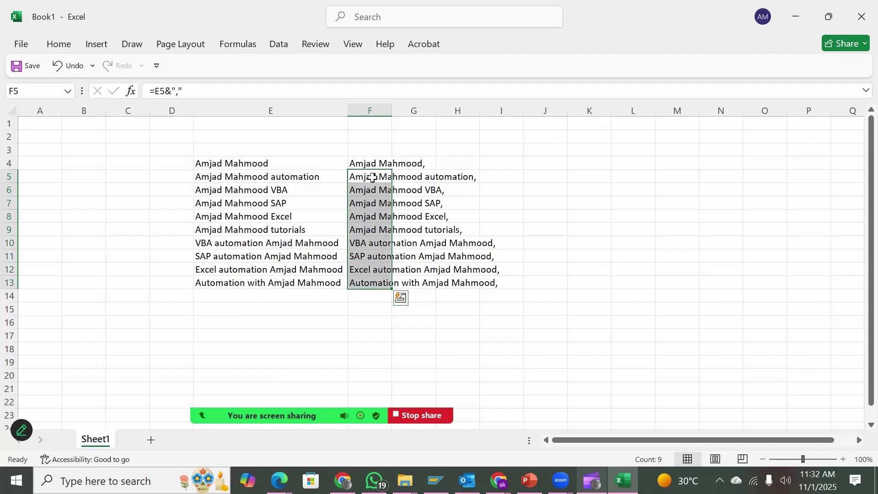
{"action": "key", "text": "Delete"}
{"action": "left_click", "coordinate": [366, 160]}
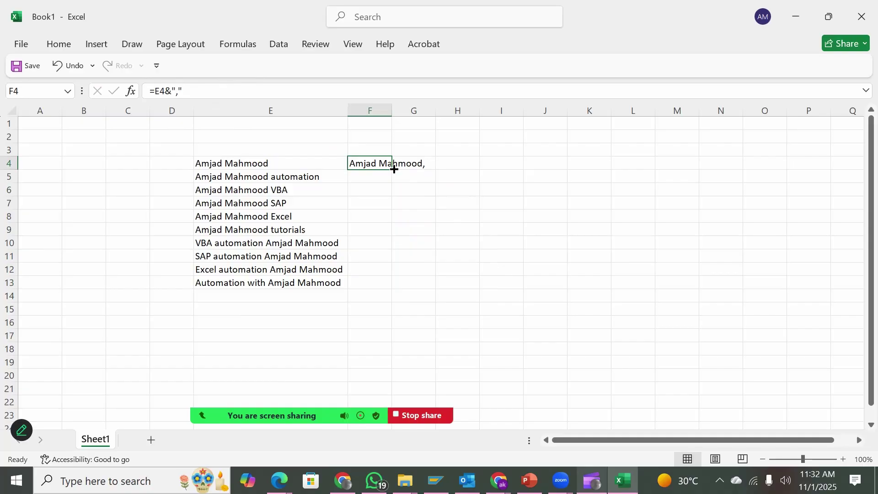
{"action": "double_click", "coordinate": [393, 169]}
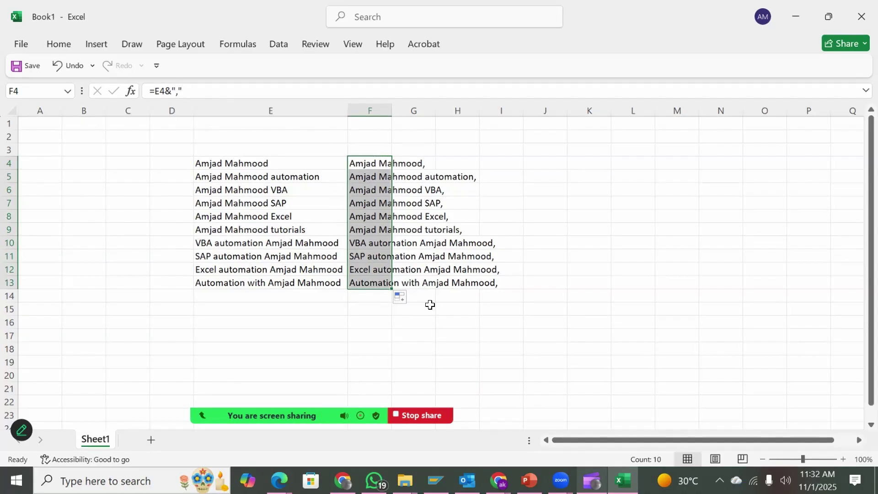
{"action": "left_click", "coordinate": [342, 481]}
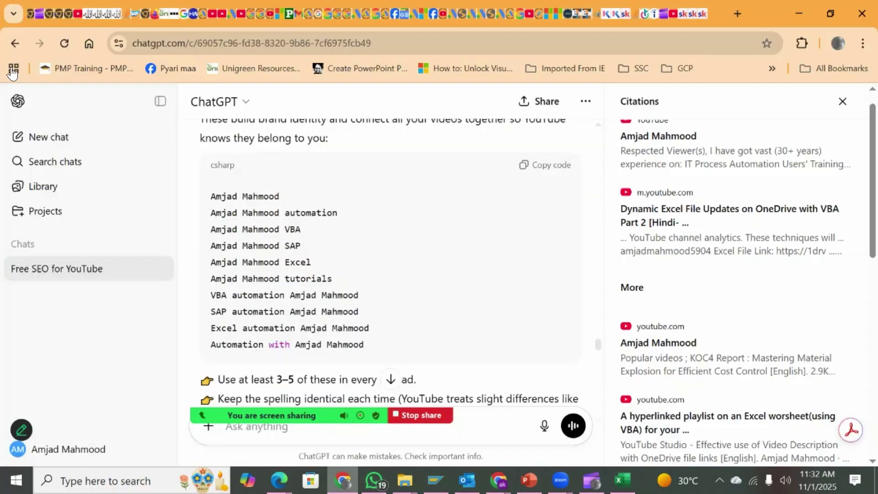
Return from the video details page to the channel's Videos list in YouTube Studio.
{"action": "left_click", "coordinate": [219, 17]}
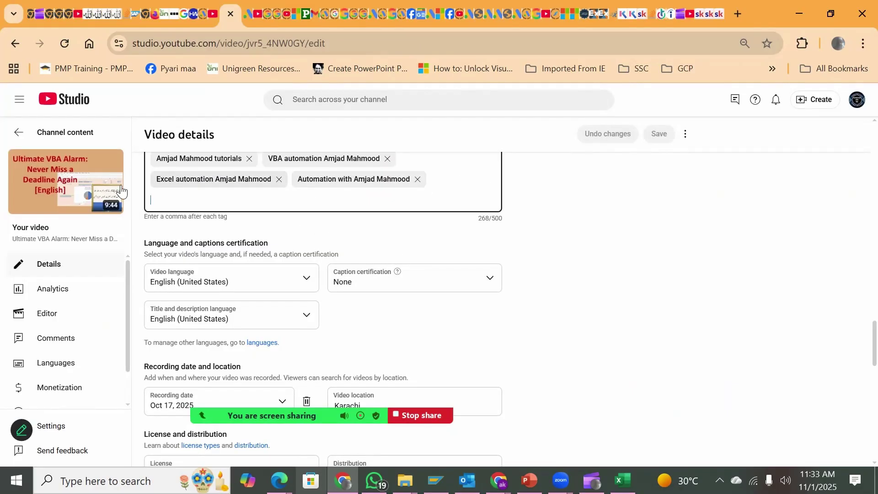
{"action": "left_click", "coordinate": [19, 135]}
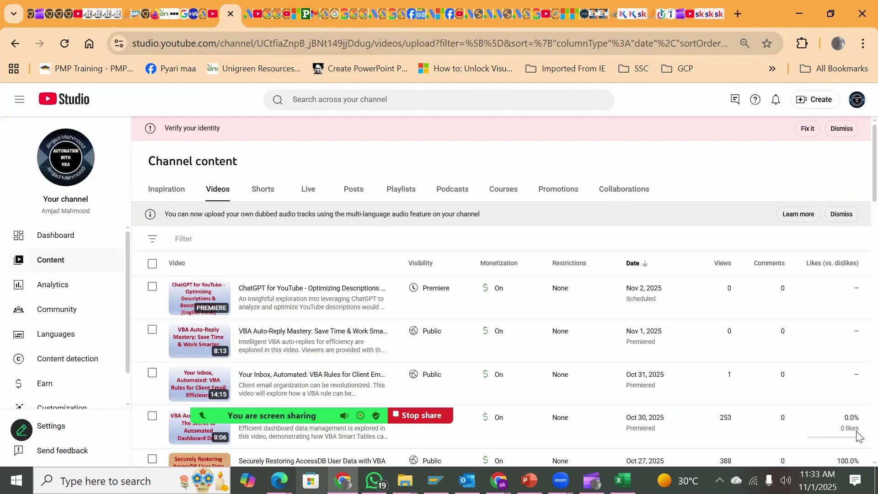
{"action": "scroll", "coordinate": [859, 467], "scroll_direction": "down", "scroll_amount": 3}
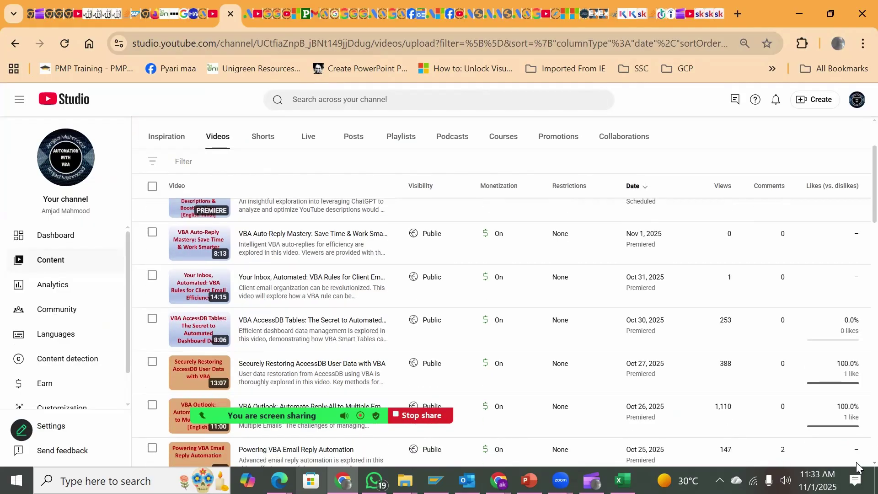
{"action": "scroll", "coordinate": [856, 467], "scroll_direction": "down", "scroll_amount": 1}
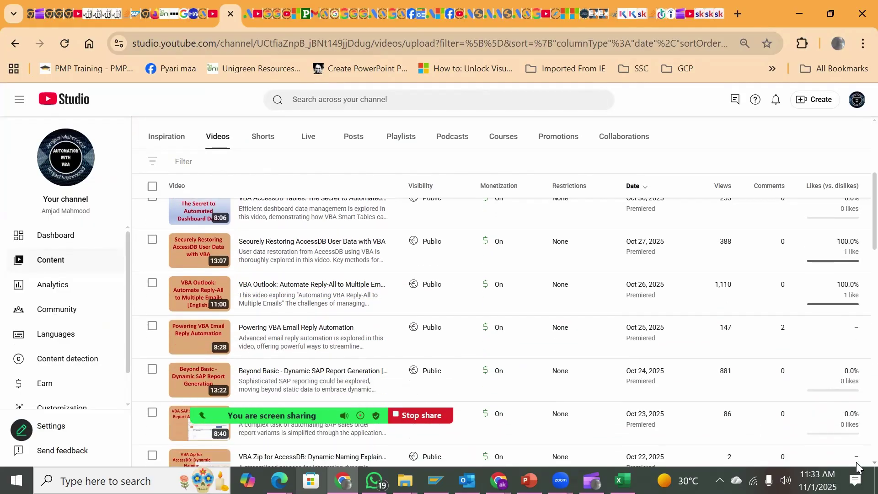
{"action": "scroll", "coordinate": [857, 467], "scroll_direction": "down", "scroll_amount": 1}
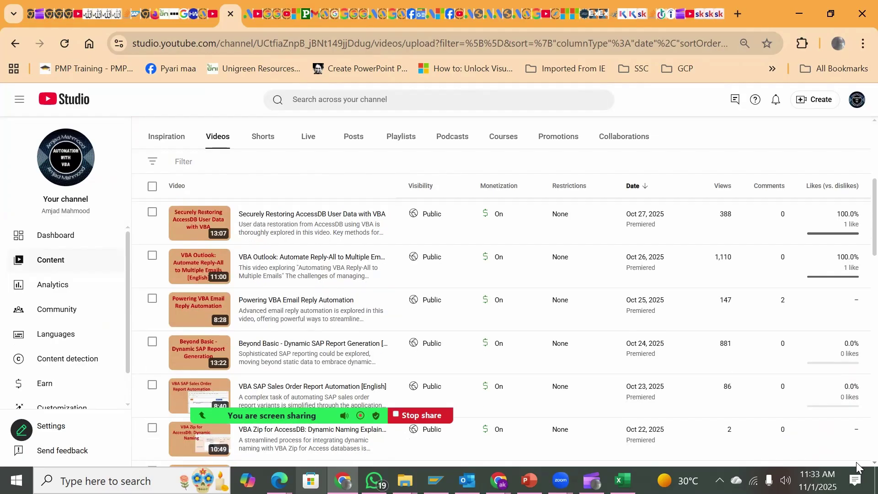
{"action": "scroll", "coordinate": [856, 465], "scroll_direction": "down", "scroll_amount": 1}
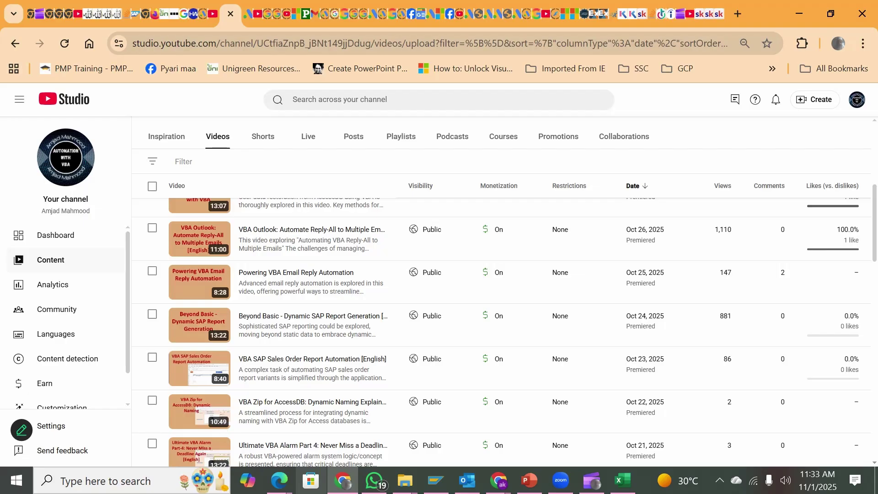
Copy the comma-ended keywords in F4:F13 from Excel and return to YouTube Studio.
{"action": "left_click", "coordinate": [622, 481]}
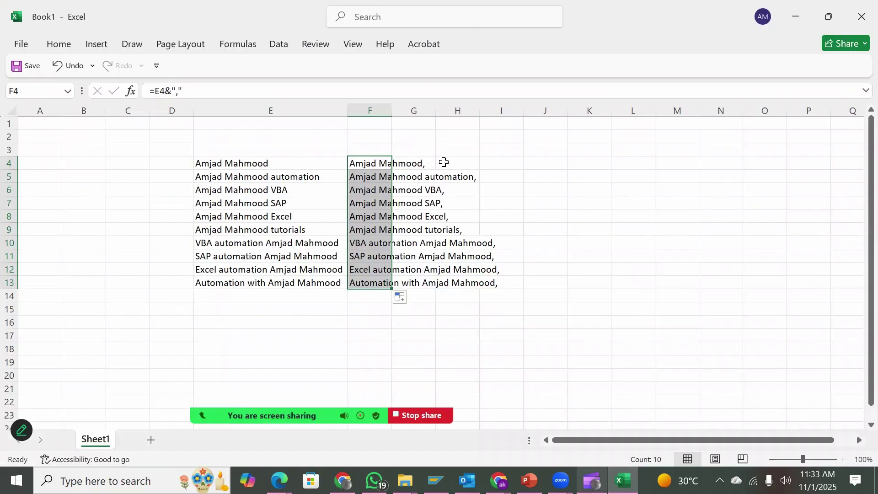
{"action": "key", "text": "ctrl+c"}
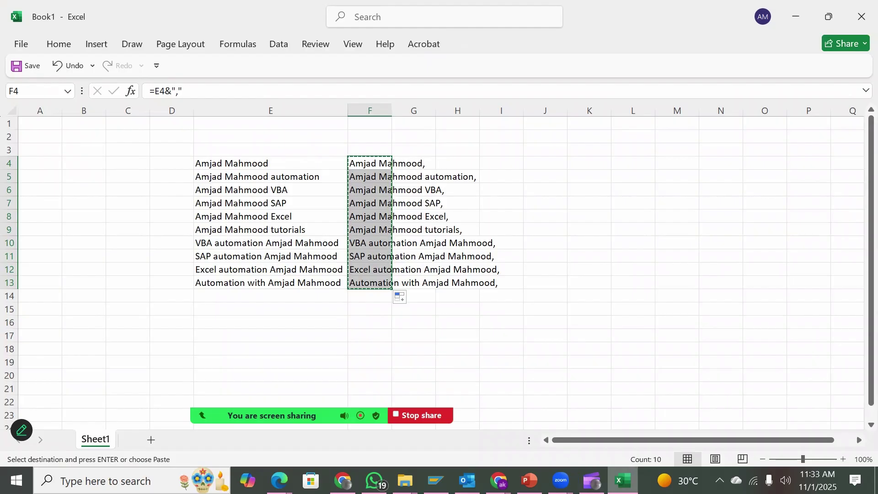
{"action": "left_click", "coordinate": [342, 480]}
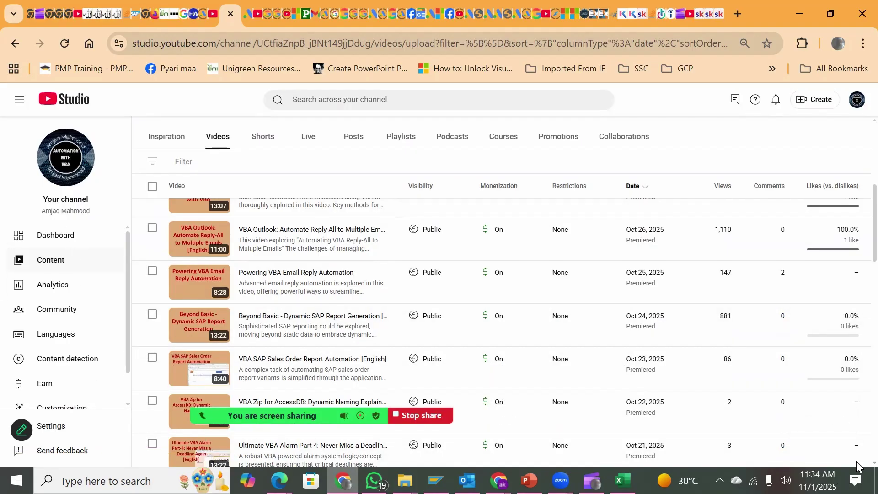
{"action": "scroll", "coordinate": [857, 463], "scroll_direction": "down", "scroll_amount": 2}
{"action": "scroll", "coordinate": [857, 463], "scroll_direction": "down", "scroll_amount": 1}
{"action": "scroll", "coordinate": [857, 462], "scroll_direction": "down", "scroll_amount": 1}
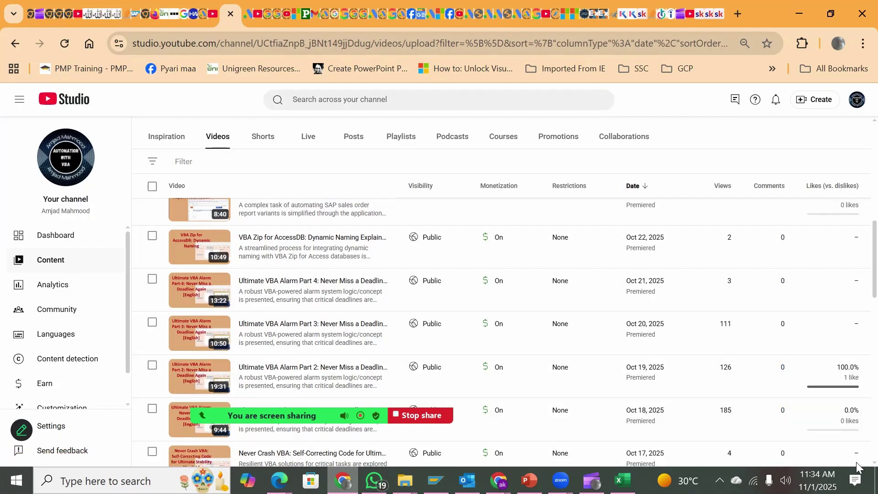
{"action": "scroll", "coordinate": [856, 461], "scroll_direction": "down", "scroll_amount": 3}
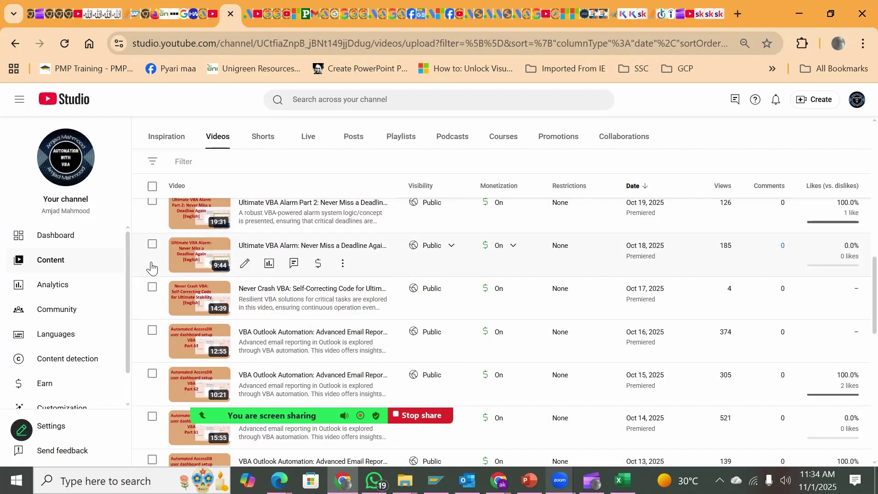
{"action": "mouse_move", "coordinate": [191, 303]}
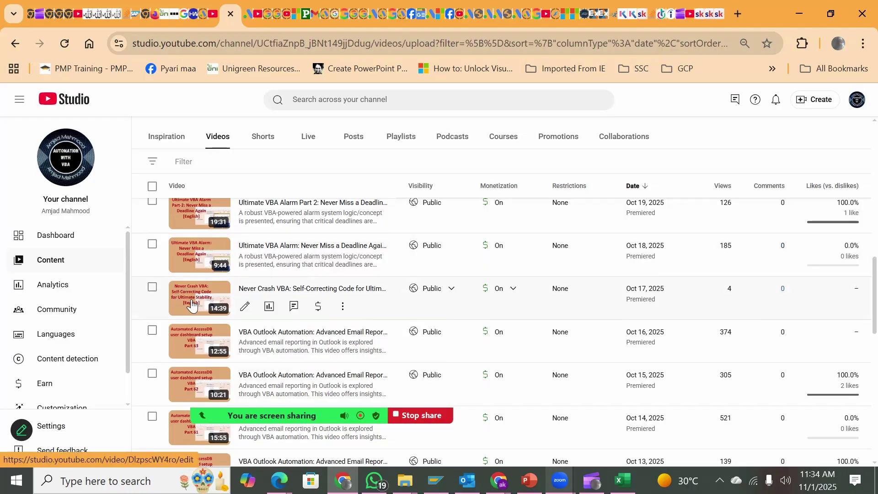
Paste the copied keyword lines into the Oct 17 video's description after 'Bulletproof Excel Automation,'.
{"action": "left_click", "coordinate": [246, 307]}
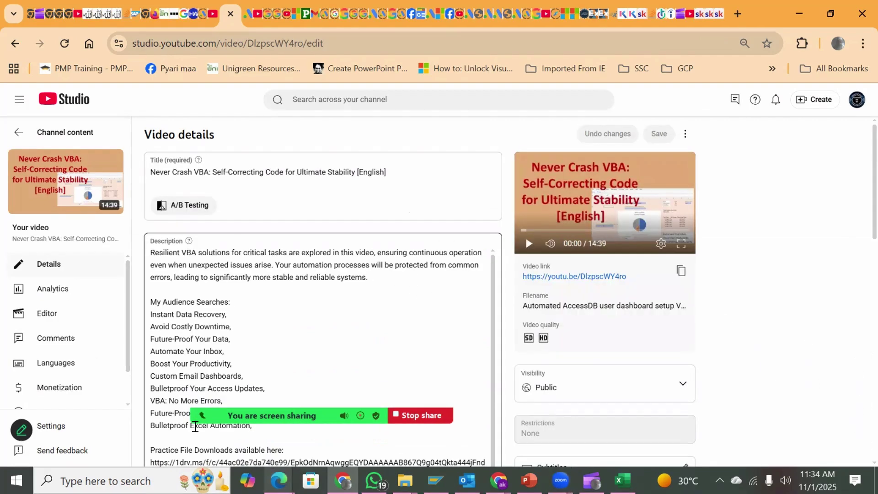
{"action": "left_click", "coordinate": [259, 429]}
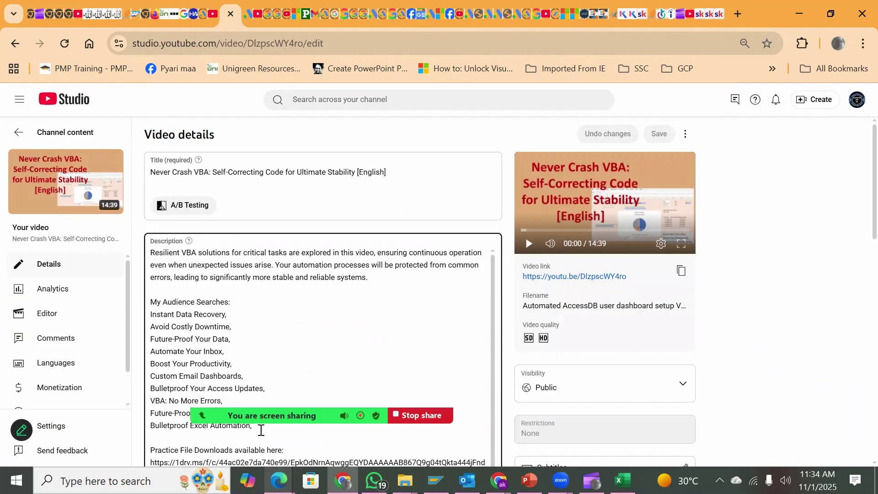
{"action": "key", "text": "Return"}
{"action": "key", "text": "ctrl+v"}
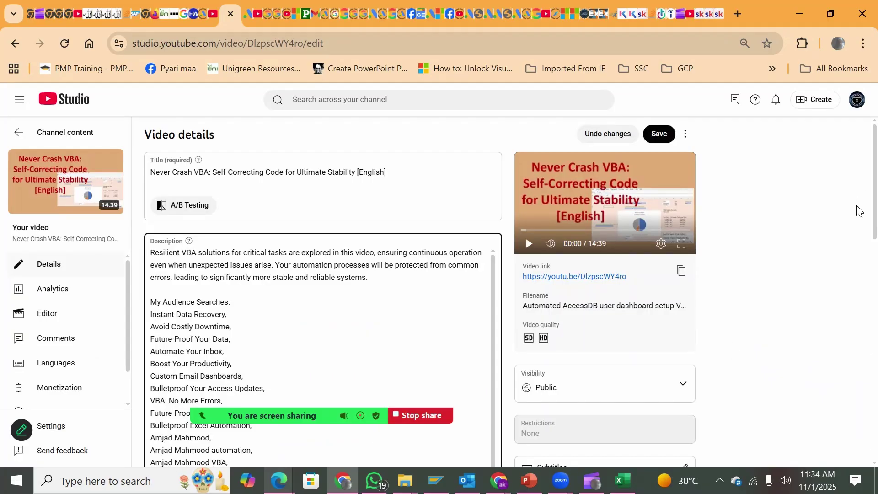
{"action": "scroll", "coordinate": [860, 220], "scroll_direction": "down", "scroll_amount": 1}
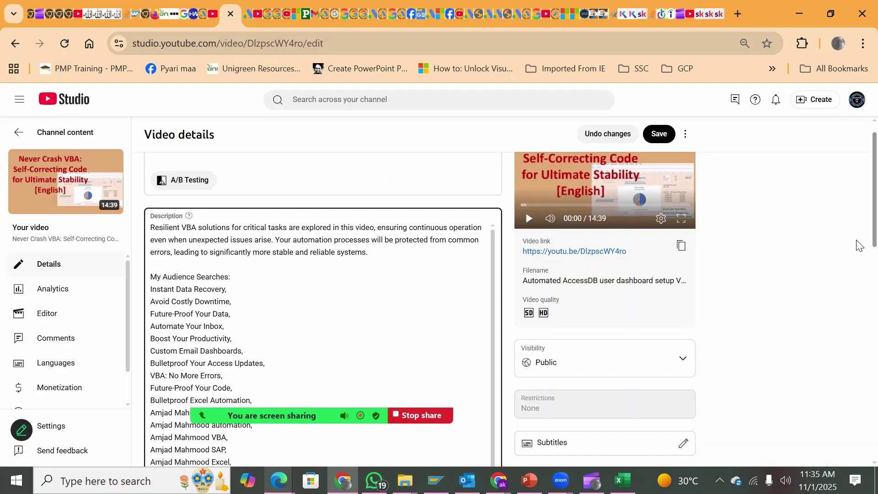
{"action": "scroll", "coordinate": [859, 245], "scroll_direction": "down", "scroll_amount": 2}
{"action": "scroll", "coordinate": [857, 271], "scroll_direction": "down", "scroll_amount": 2}
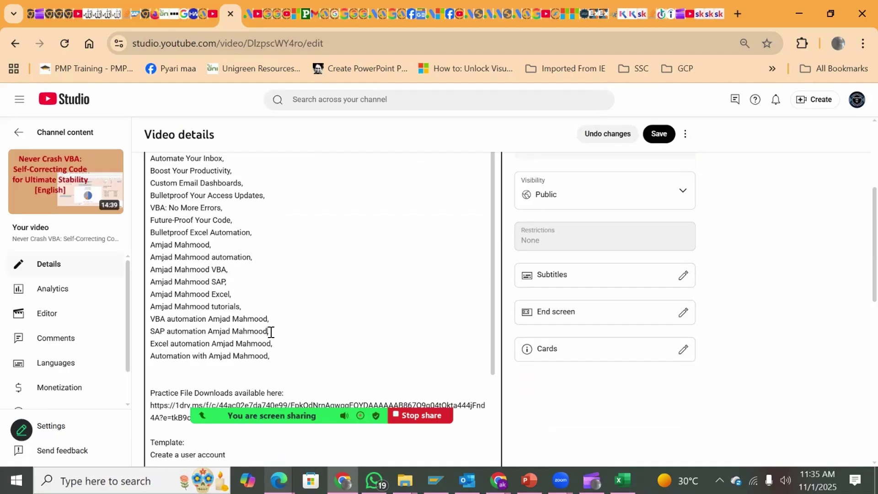
Delete the two SAP Amjad Mahmood keyword lines and select the pasted keyword block.
{"action": "key", "text": "shift+Up"}
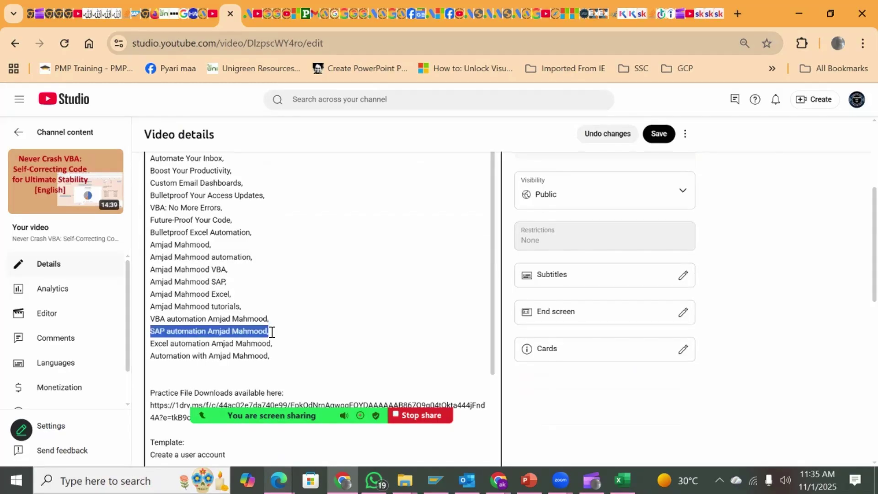
{"action": "key", "text": "BackSpace"}
{"action": "key", "text": "BackSpace"}
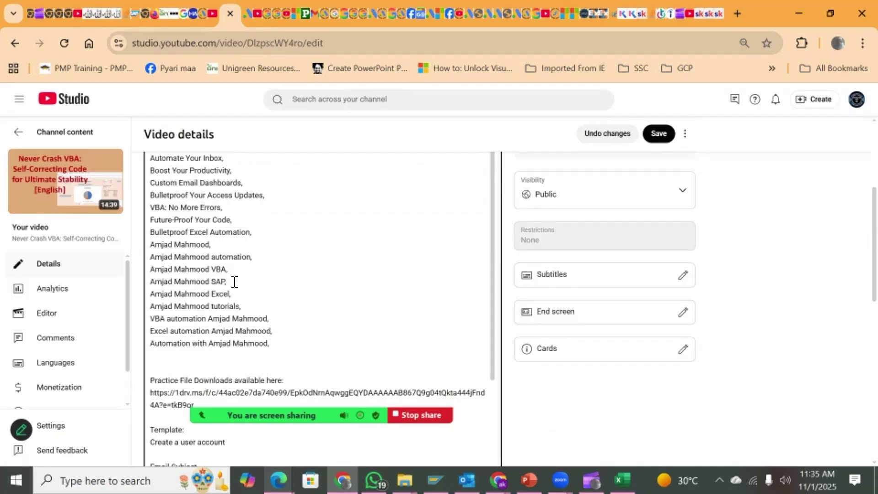
{"action": "key", "text": "shift+Up"}
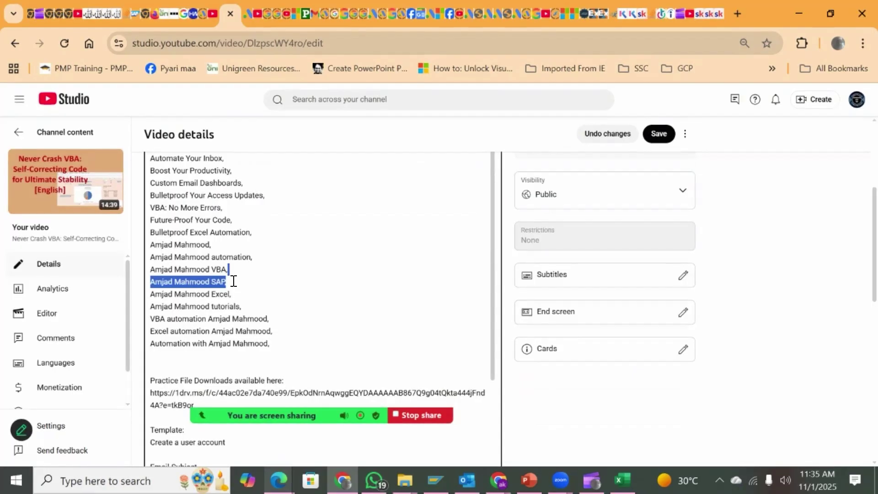
{"action": "key", "text": "BackSpace"}
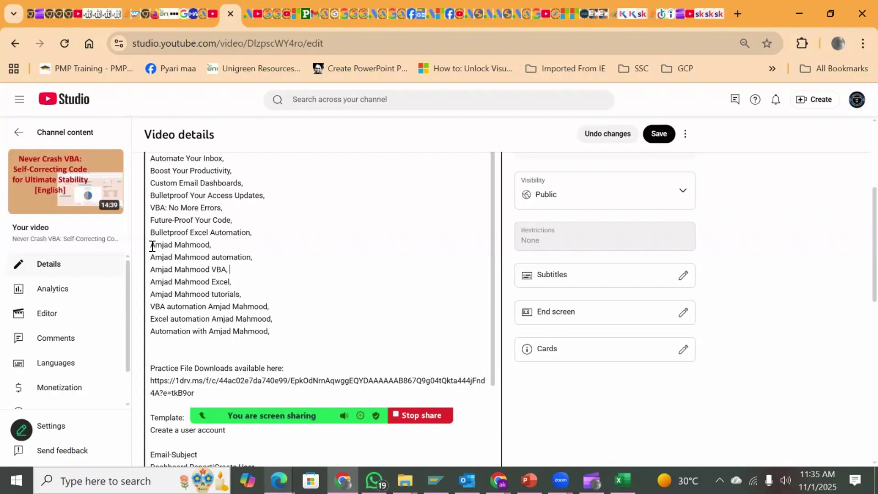
{"action": "mouse_move", "coordinate": [151, 247]}
{"action": "left_mouse_down"}
{"action": "mouse_move", "coordinate": [253, 314]}
{"action": "mouse_move", "coordinate": [316, 336]}
{"action": "left_mouse_up"}
{"action": "key", "text": "ctrl+c"}
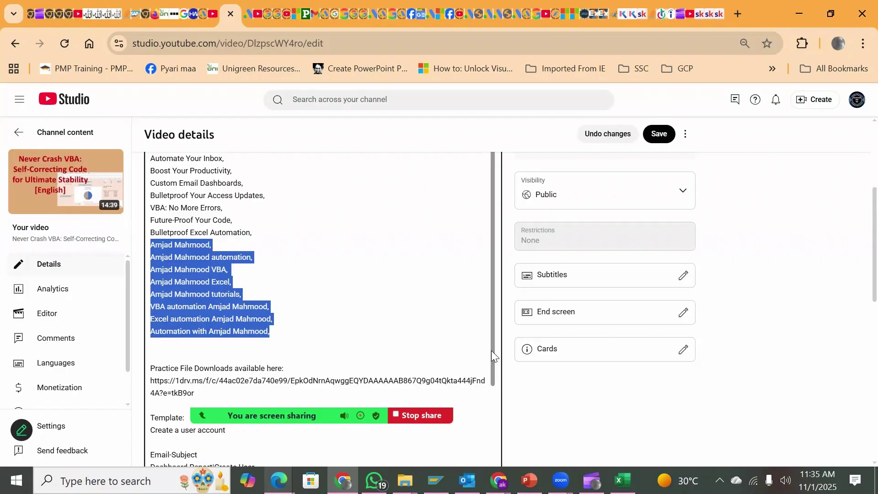
{"action": "scroll", "coordinate": [492, 356], "scroll_direction": "down", "scroll_amount": 2}
{"action": "scroll", "coordinate": [491, 355], "scroll_direction": "down", "scroll_amount": 3}
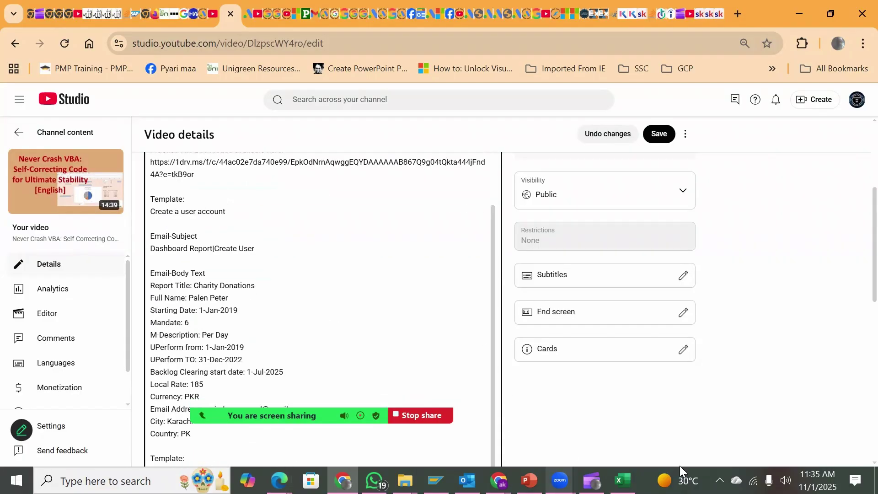
{"action": "scroll", "coordinate": [856, 449], "scroll_direction": "down", "scroll_amount": 5}
{"action": "scroll", "coordinate": [856, 449], "scroll_direction": "down", "scroll_amount": 3}
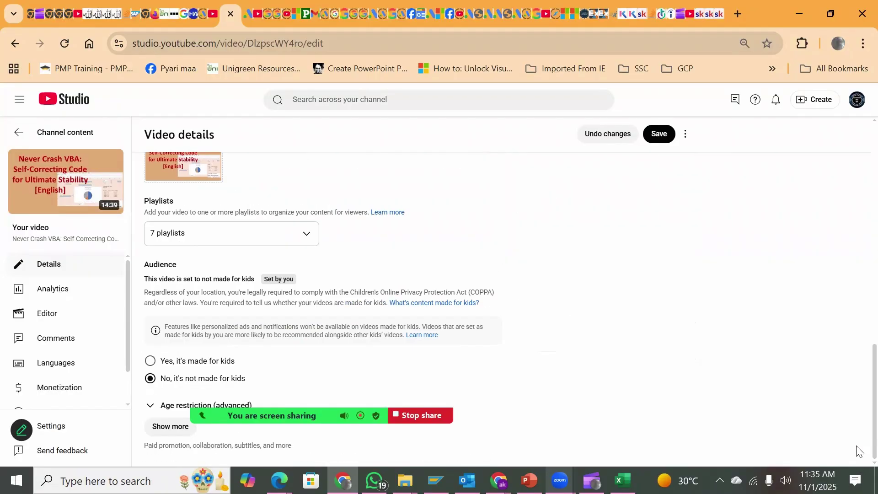
Paste the eight channel-name tags into the Never Crash VBA video's Tags field, reaching 361/500 characters.
{"action": "left_click", "coordinate": [157, 432]}
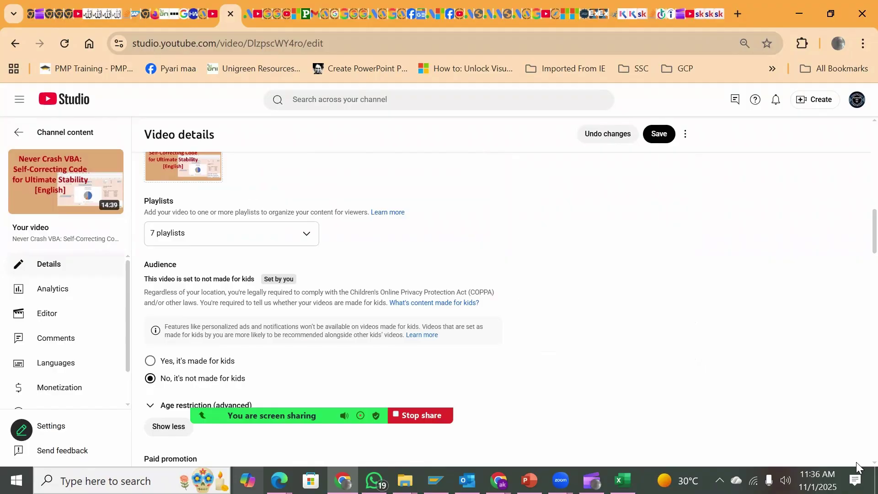
{"action": "scroll", "coordinate": [856, 461], "scroll_direction": "down", "scroll_amount": 2}
{"action": "scroll", "coordinate": [856, 462], "scroll_direction": "down", "scroll_amount": 5}
{"action": "scroll", "coordinate": [856, 464], "scroll_direction": "down", "scroll_amount": 5}
{"action": "scroll", "coordinate": [856, 464], "scroll_direction": "down", "scroll_amount": 1}
{"action": "left_click", "coordinate": [401, 174]}
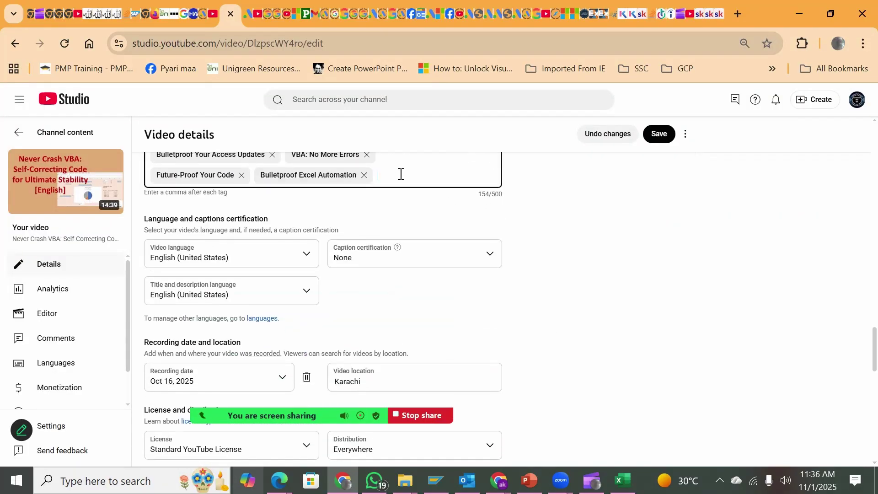
{"action": "key", "text": "ctrl+v"}
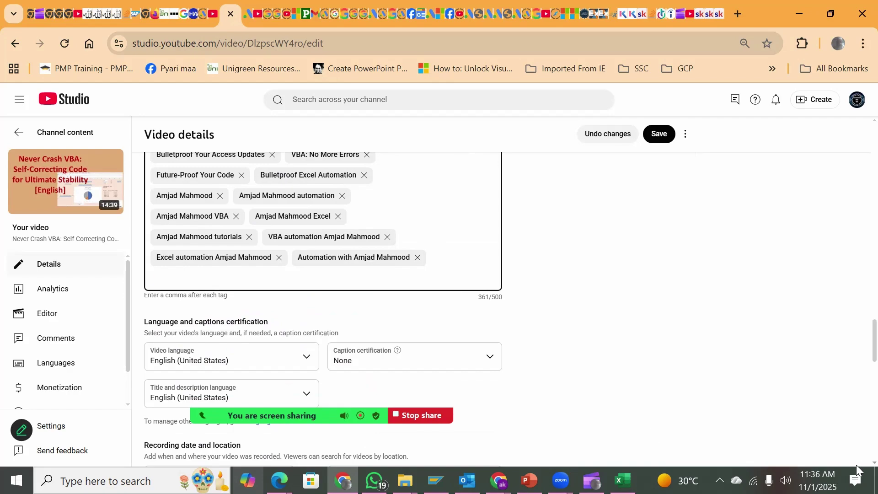
{"action": "scroll", "coordinate": [400, 299], "scroll_direction": "down", "scroll_amount": 1}
{"action": "scroll", "coordinate": [400, 299], "scroll_direction": "down", "scroll_amount": 1}
{"action": "scroll", "coordinate": [400, 299], "scroll_direction": "down", "scroll_amount": 1}
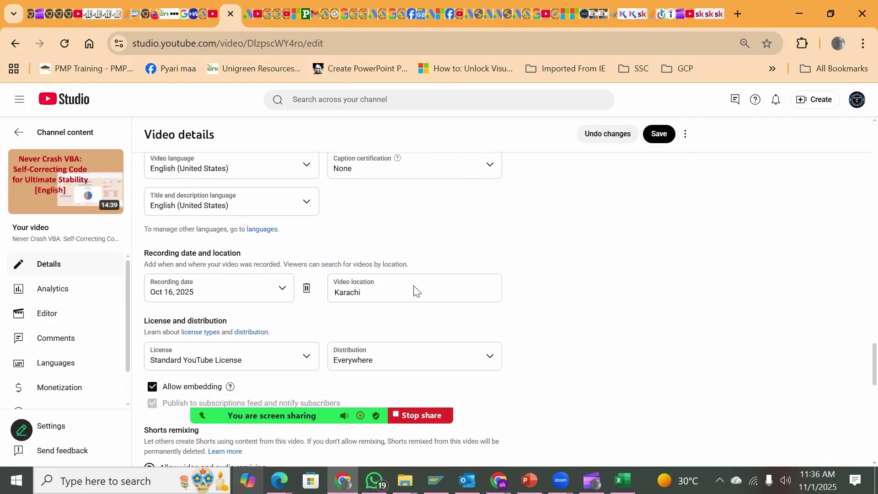
Save the Never Crash VBA video's new tags and return to the channel's Videos list.
{"action": "left_click", "coordinate": [659, 136]}
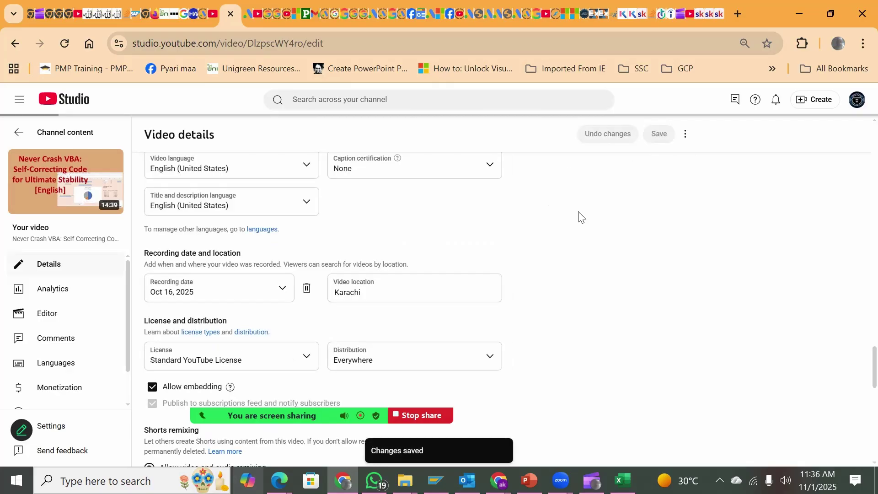
{"action": "left_click", "coordinate": [15, 134]}
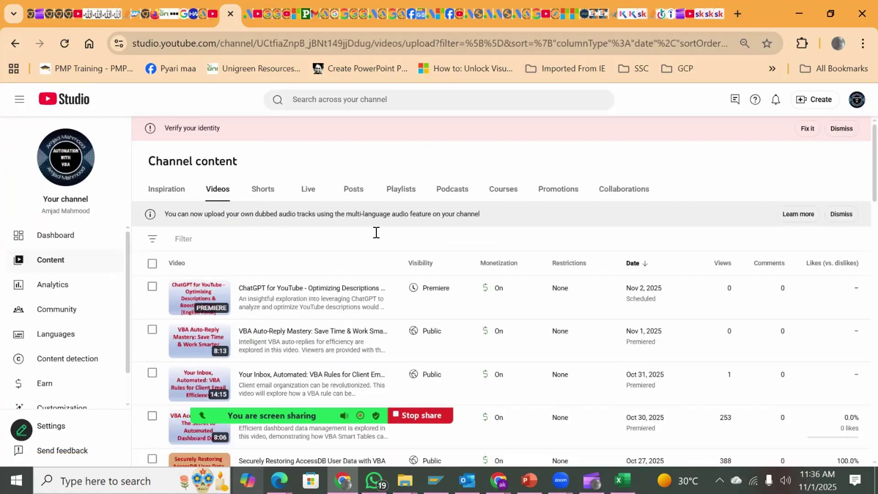
{"action": "scroll", "coordinate": [856, 446], "scroll_direction": "down", "scroll_amount": 1}
{"action": "scroll", "coordinate": [856, 448], "scroll_direction": "down", "scroll_amount": 4}
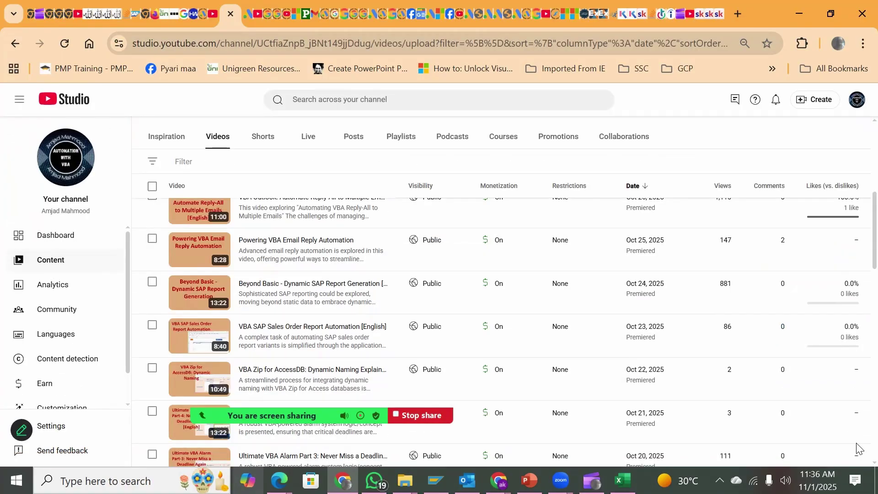
{"action": "scroll", "coordinate": [857, 448], "scroll_direction": "down", "scroll_amount": 4}
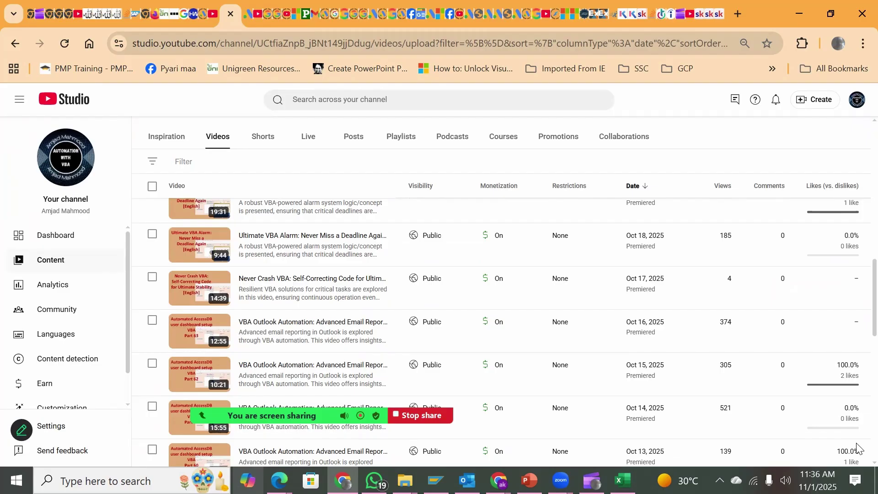
{"action": "mouse_move", "coordinate": [199, 329]}
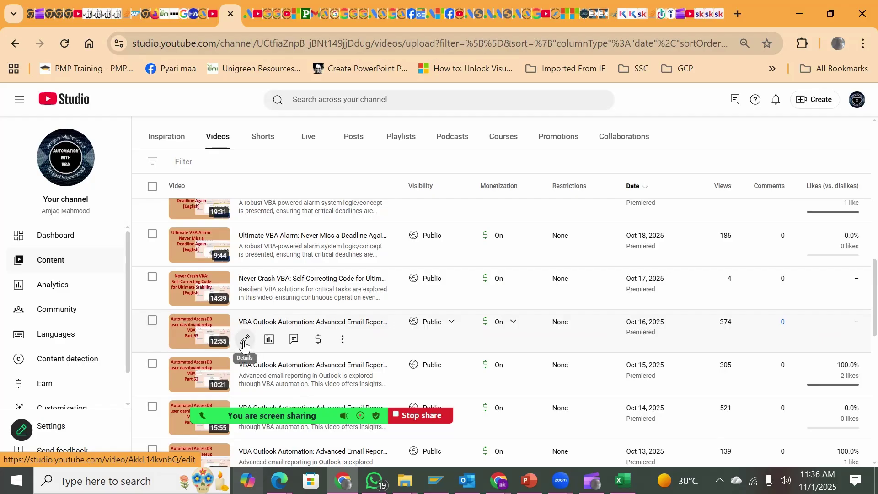
Move the channel-name keyword lines after 'Turbocharge your macros,' in the Oct 16 Part 24 video's description.
{"action": "left_click", "coordinate": [244, 340]}
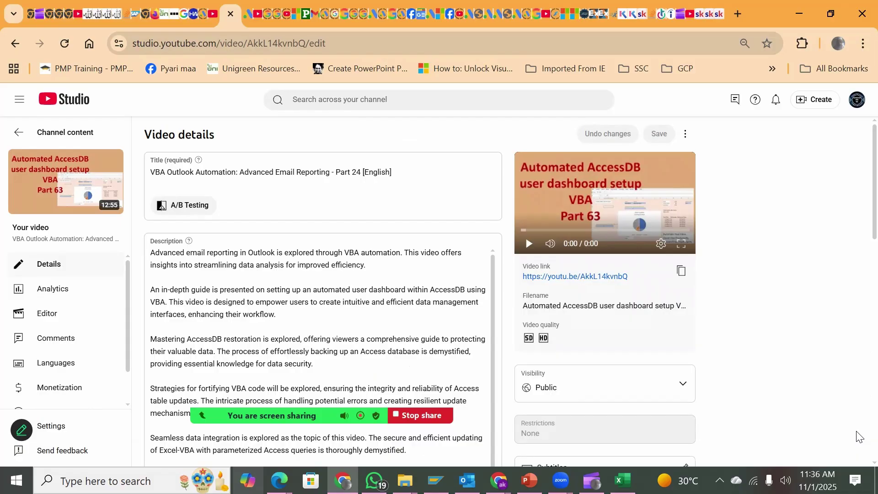
{"action": "scroll", "coordinate": [857, 436], "scroll_direction": "down", "scroll_amount": 5}
{"action": "scroll", "coordinate": [857, 437], "scroll_direction": "down", "scroll_amount": 5}
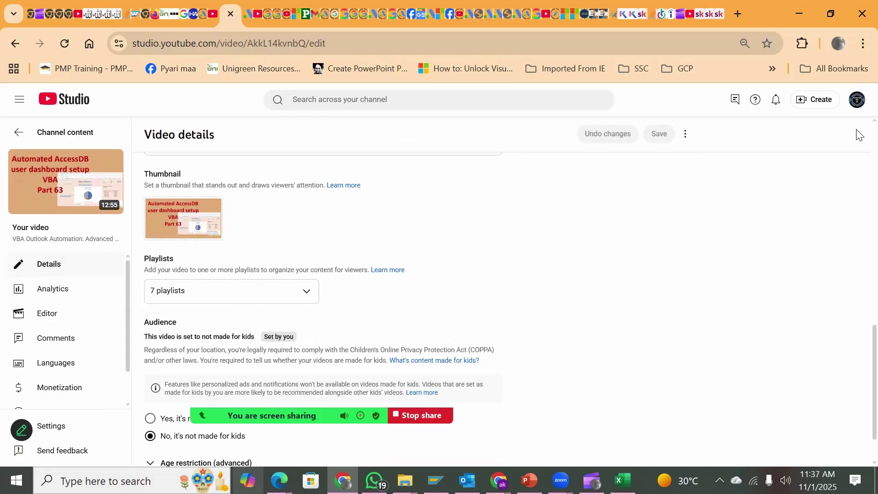
{"action": "scroll", "coordinate": [857, 135], "scroll_direction": "up", "scroll_amount": 5}
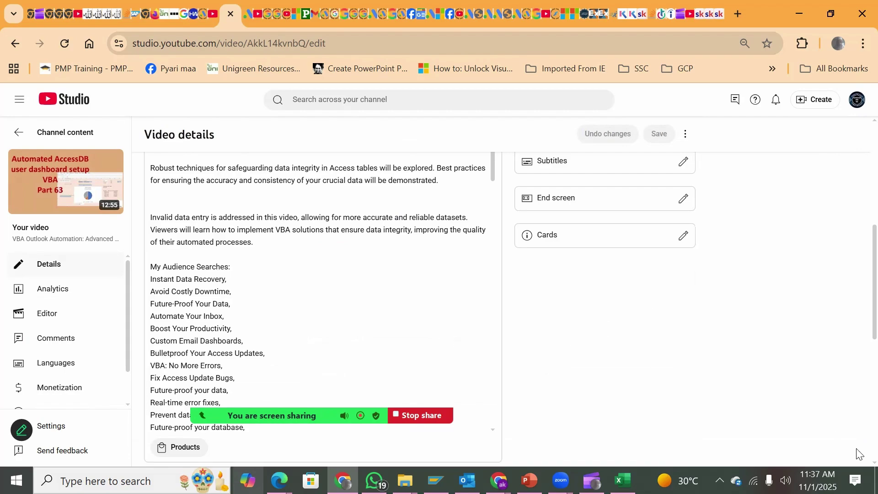
{"action": "scroll", "coordinate": [858, 456], "scroll_direction": "down", "scroll_amount": 10}
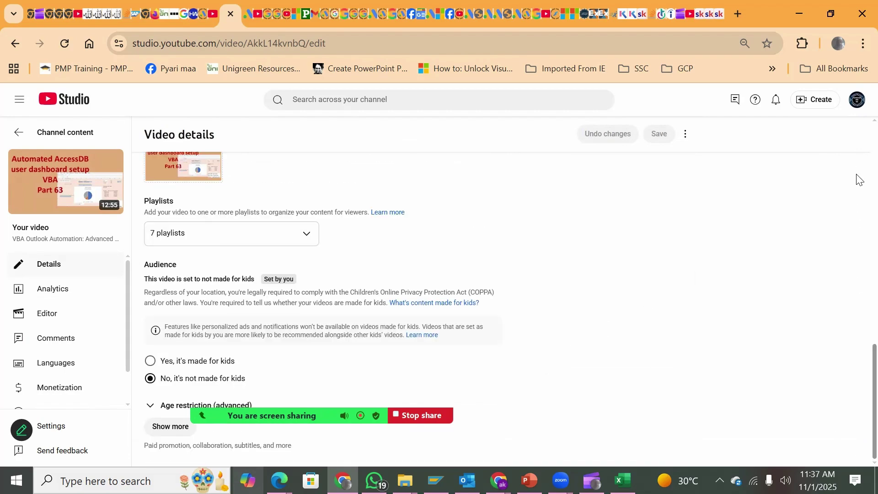
{"action": "scroll", "coordinate": [857, 180], "scroll_direction": "up", "scroll_amount": 5}
{"action": "left_click", "coordinate": [259, 369]}
{"action": "scroll", "coordinate": [258, 371], "scroll_direction": "down", "scroll_amount": 4}
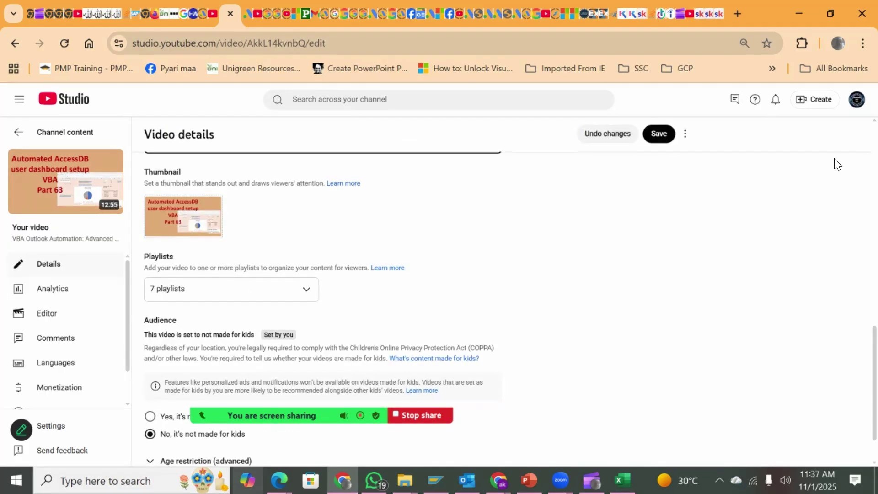
{"action": "scroll", "coordinate": [856, 126], "scroll_direction": "up", "scroll_amount": 6}
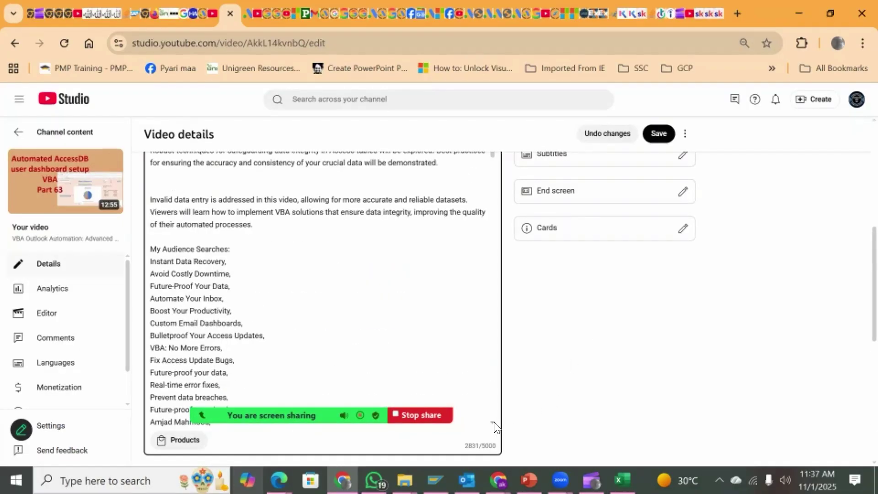
{"action": "scroll", "coordinate": [496, 426], "scroll_direction": "down", "scroll_amount": 1}
{"action": "scroll", "coordinate": [495, 426], "scroll_direction": "down", "scroll_amount": 2}
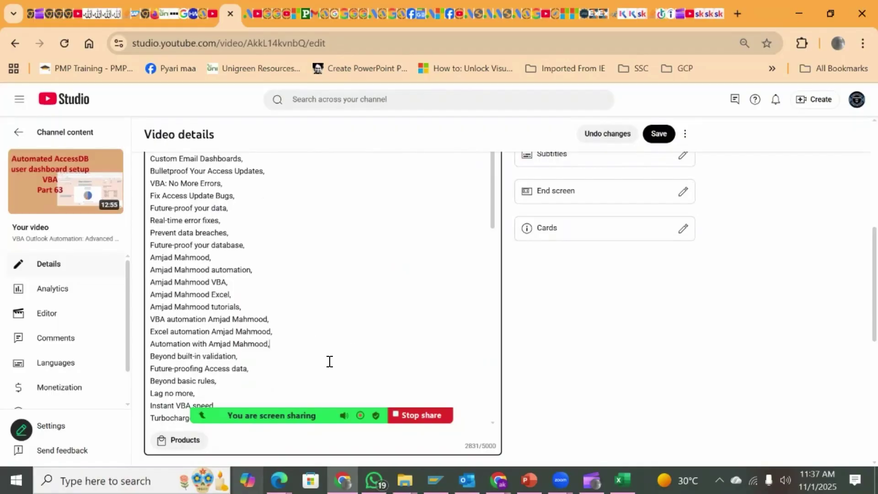
{"action": "key", "text": "ctrl+z"}
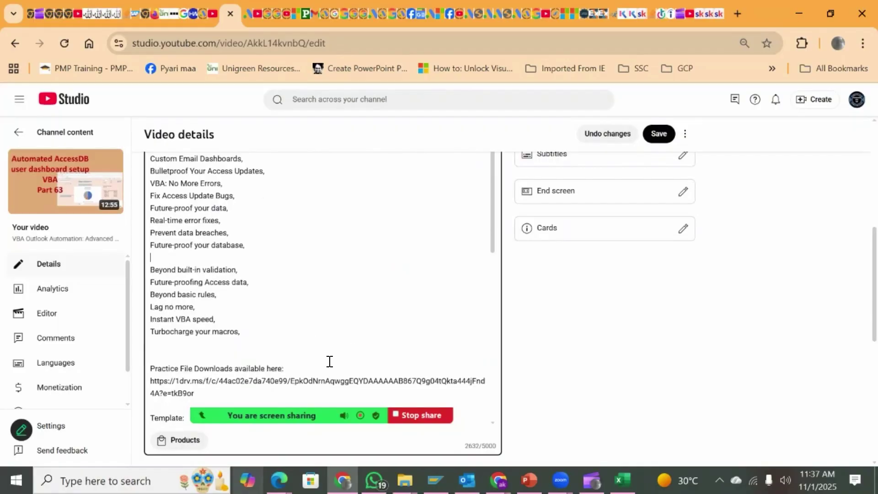
{"action": "key", "text": "BackSpace"}
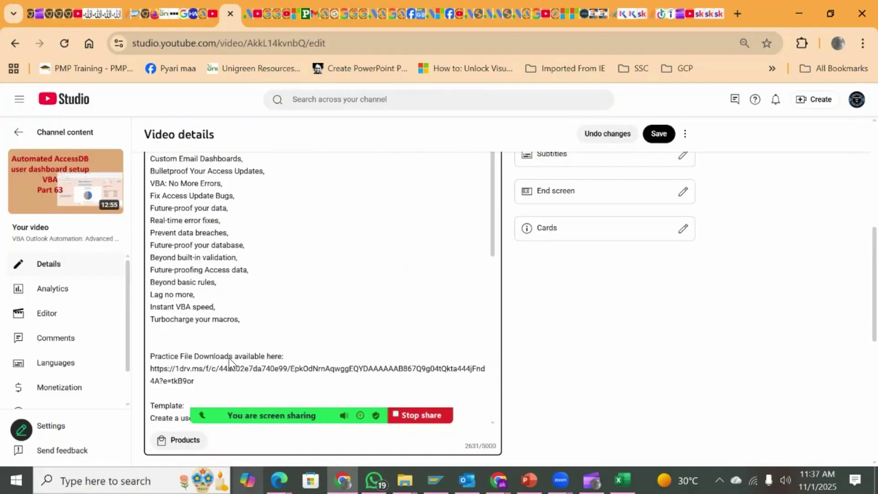
{"action": "key", "text": "ctrl+v"}
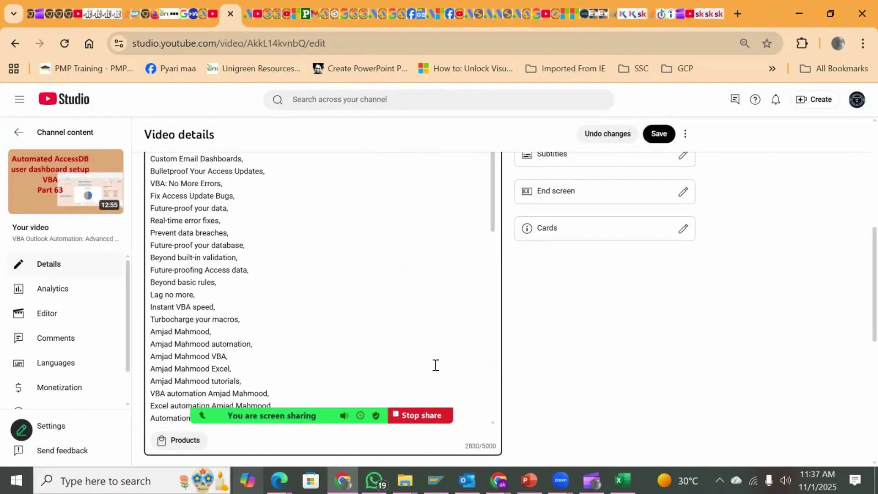
{"action": "left_click", "coordinate": [697, 381]}
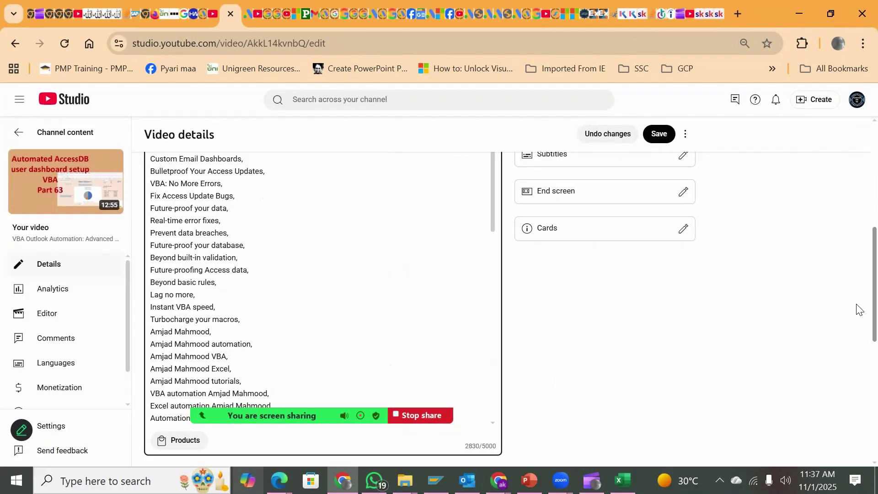
{"action": "scroll", "coordinate": [857, 316], "scroll_direction": "down", "scroll_amount": 1}
{"action": "scroll", "coordinate": [857, 334], "scroll_direction": "down", "scroll_amount": 5}
{"action": "left_click", "coordinate": [159, 432]}
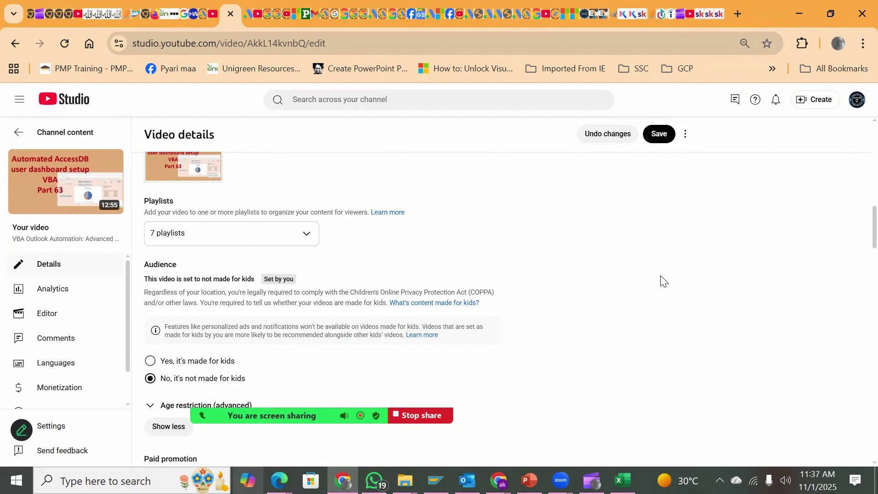
{"action": "scroll", "coordinate": [857, 398], "scroll_direction": "down", "scroll_amount": 5}
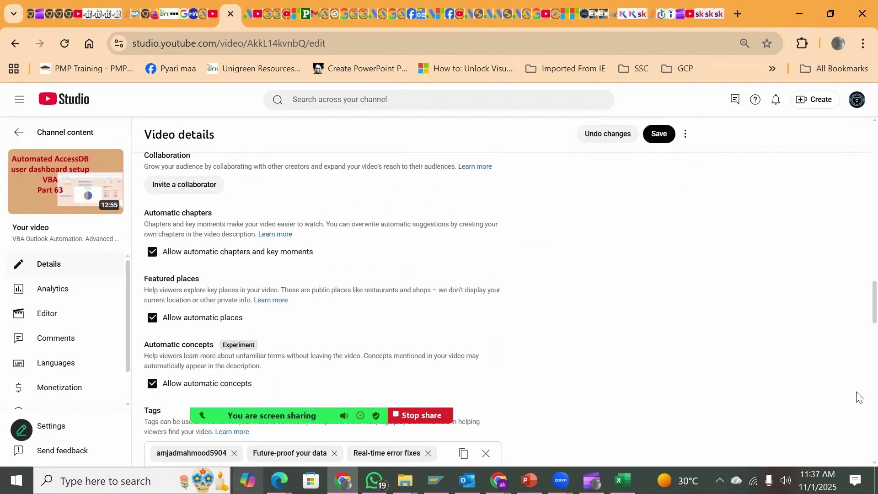
{"action": "scroll", "coordinate": [857, 398], "scroll_direction": "down", "scroll_amount": 5}
Paste the channel-name tags and remove six tags (Beyond built-in validation, Turbocharge your macros, Prevent data breaches, etc.) to reach 481/500.
{"action": "left_click", "coordinate": [412, 285]}
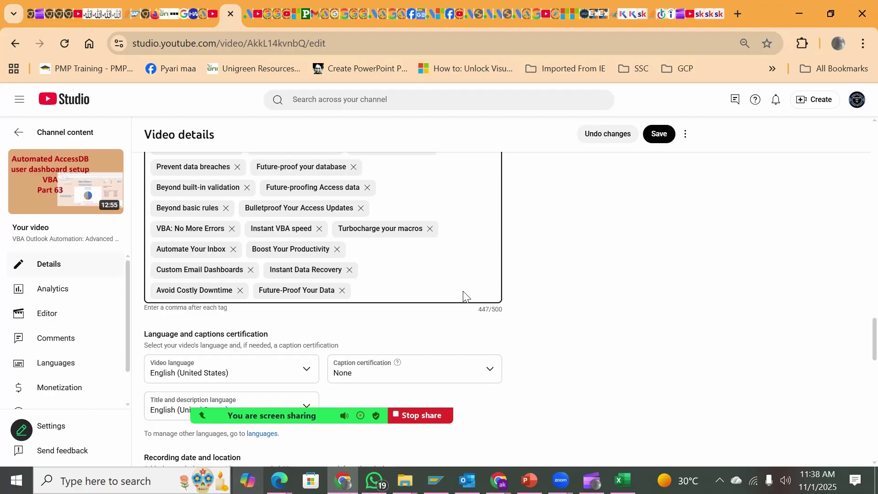
{"action": "key", "text": "ctrl+v"}
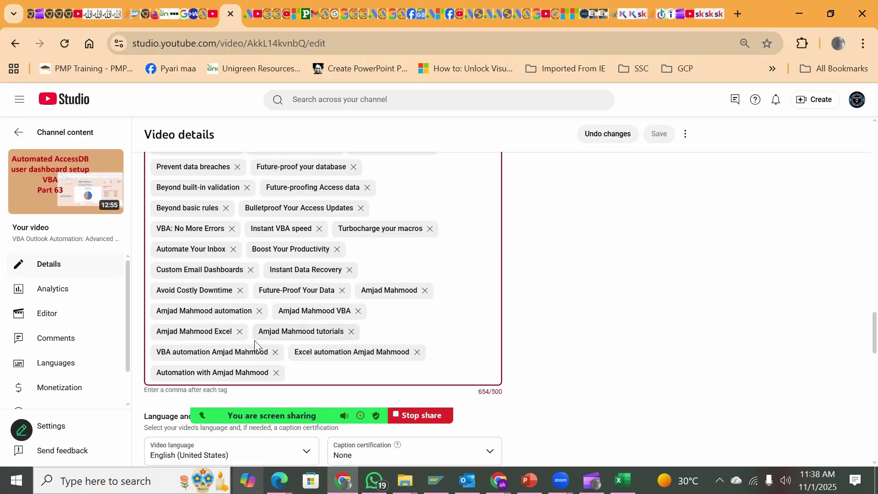
{"action": "left_click", "coordinate": [246, 189]}
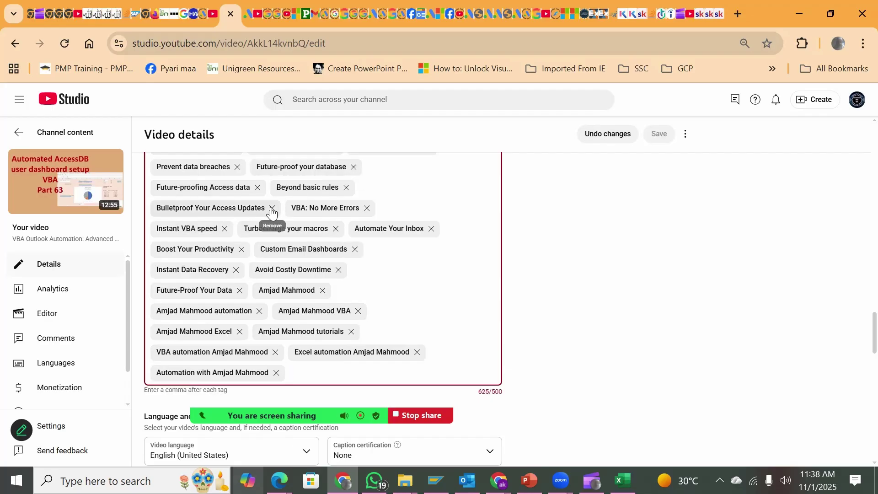
{"action": "left_click", "coordinate": [335, 229]}
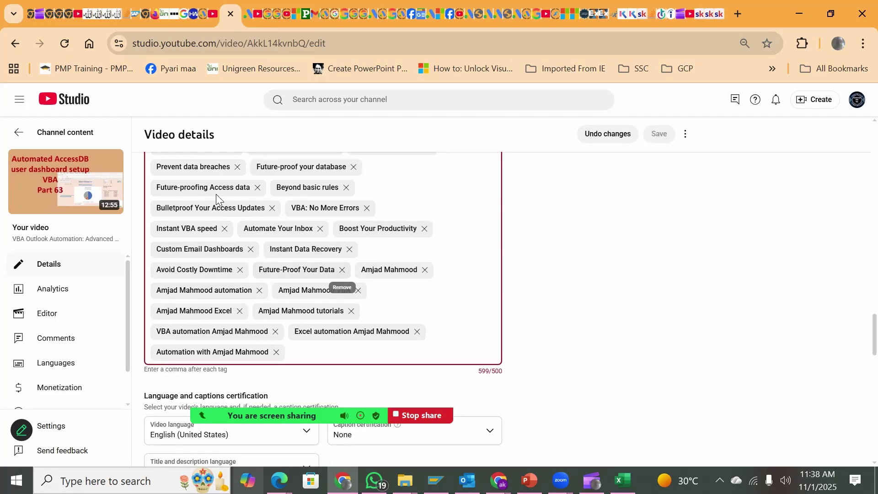
{"action": "left_click", "coordinate": [257, 187]}
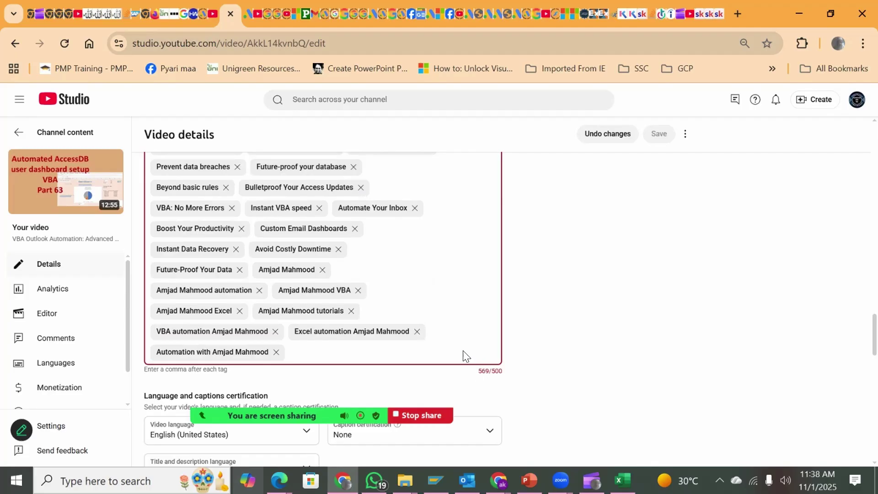
{"action": "left_click", "coordinate": [275, 333]}
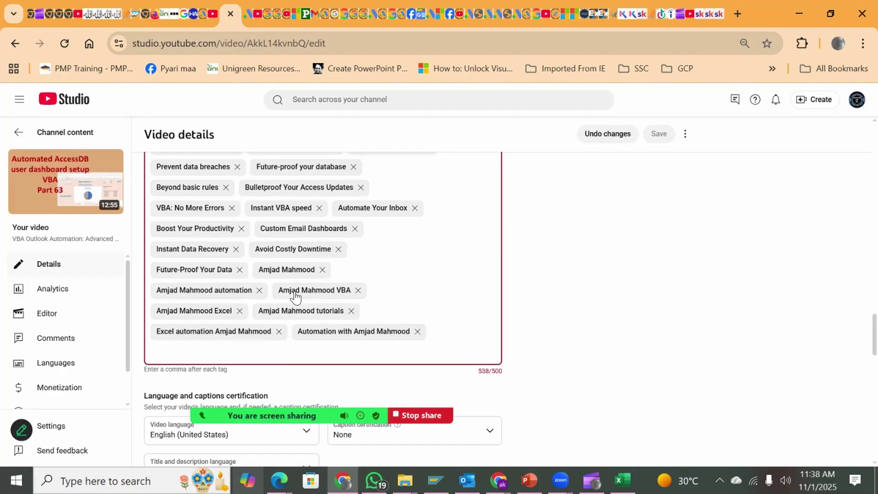
{"action": "left_click", "coordinate": [278, 331]}
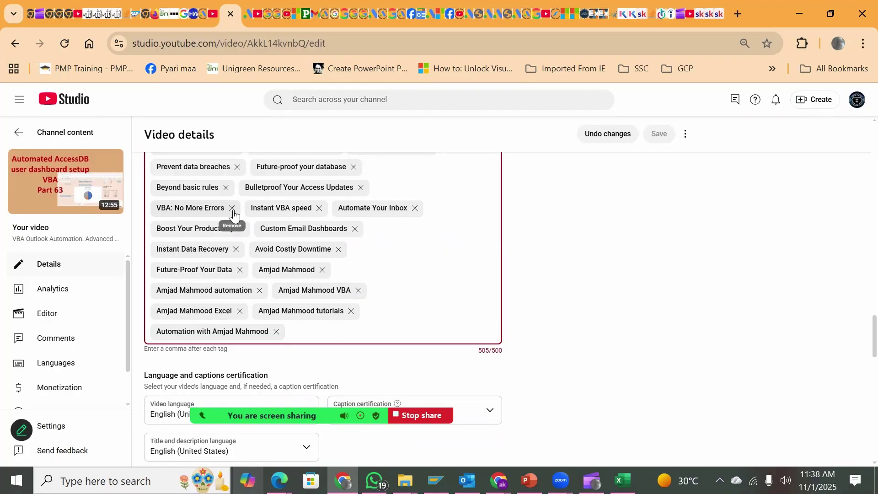
{"action": "left_click", "coordinate": [237, 167]}
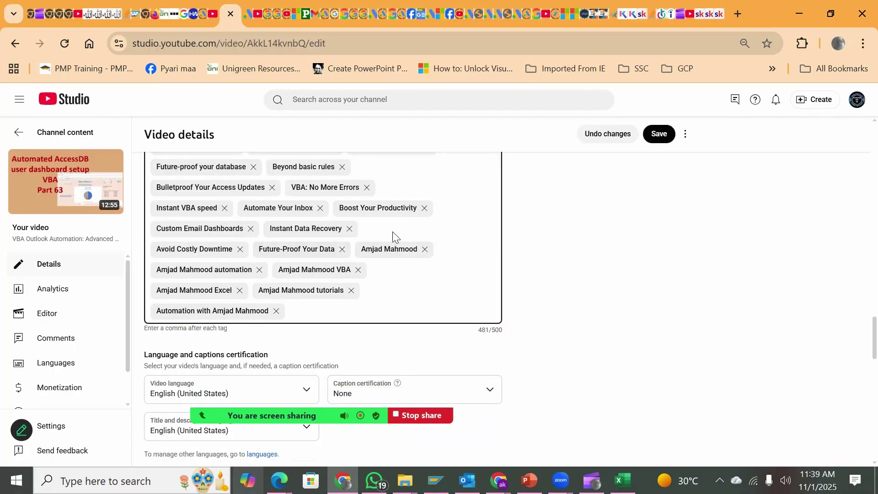
Save the Part 24 video's trimmed tags and edited description.
{"action": "left_click", "coordinate": [659, 134]}
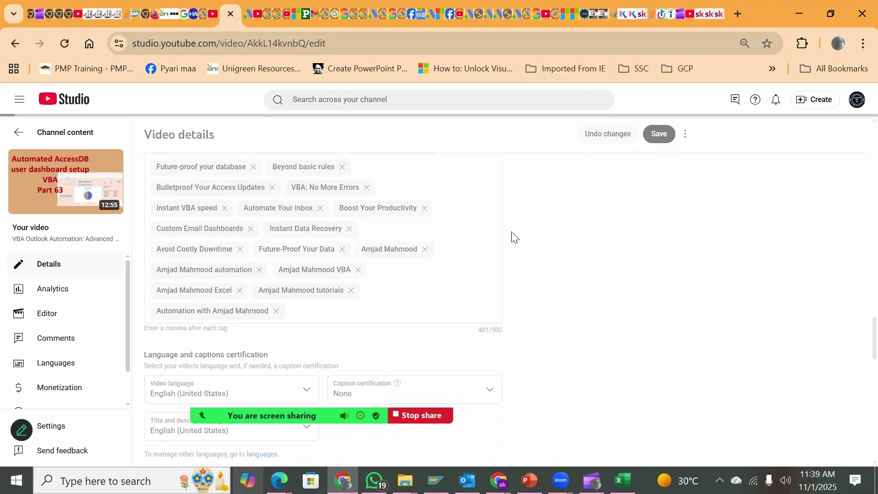